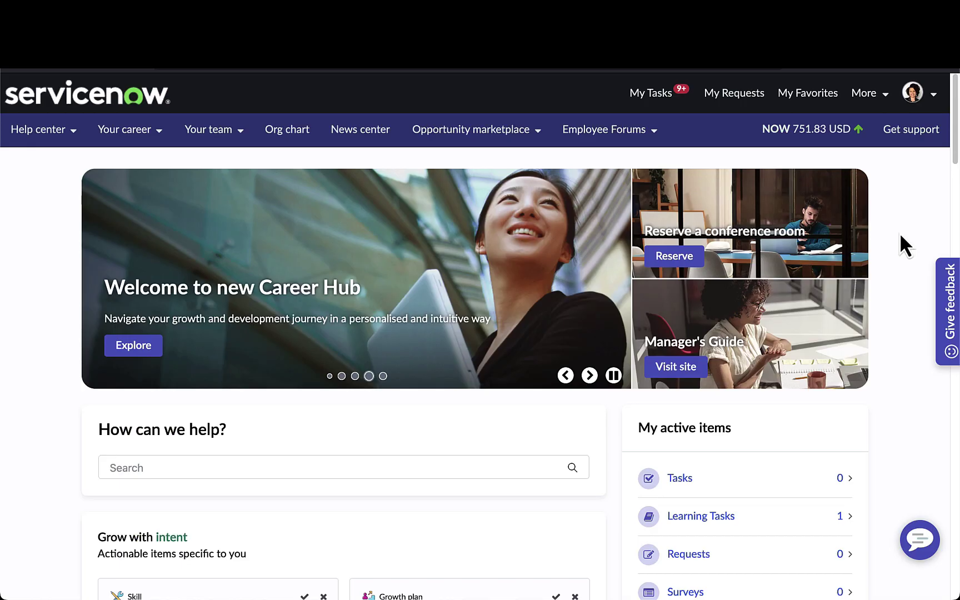
# Step: Open your own profile from the avatar menu and review its Overview work details
pyautogui.click(917, 96)
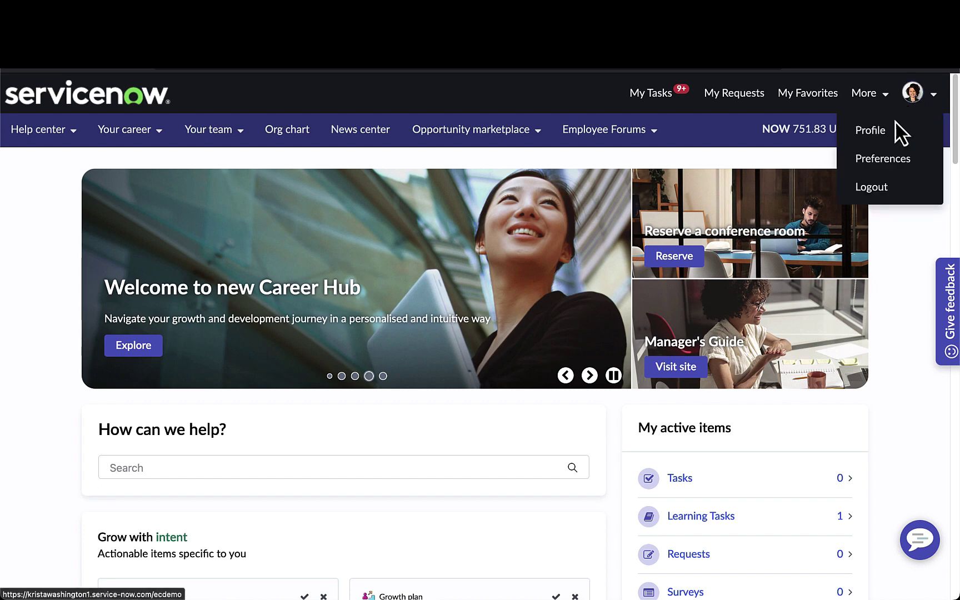
pyautogui.click(877, 139)
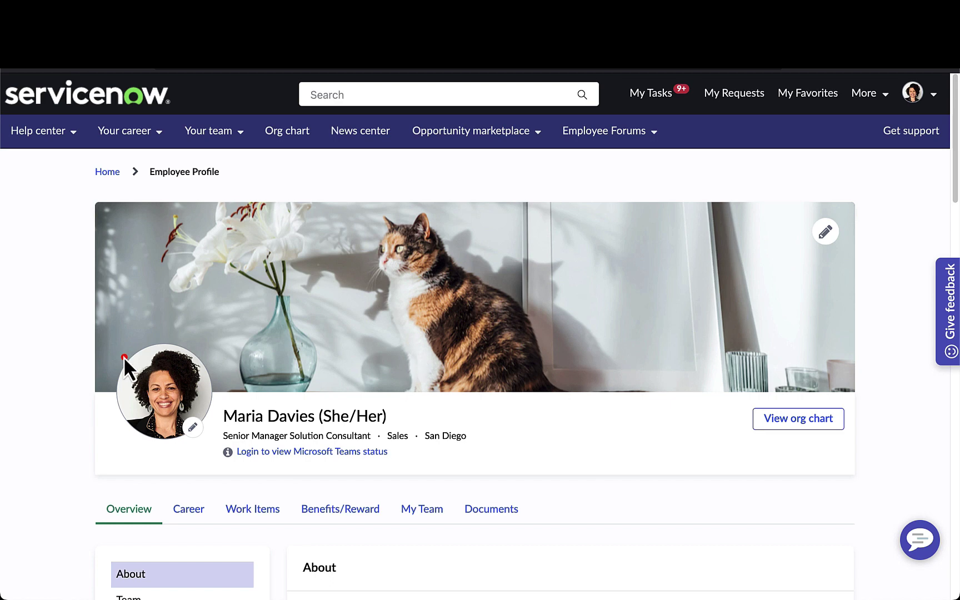
pyautogui.moveTo(96, 191)
pyautogui.mouseDown()
pyautogui.moveTo(712, 467)
pyautogui.moveTo(867, 492)
pyautogui.mouseUp()
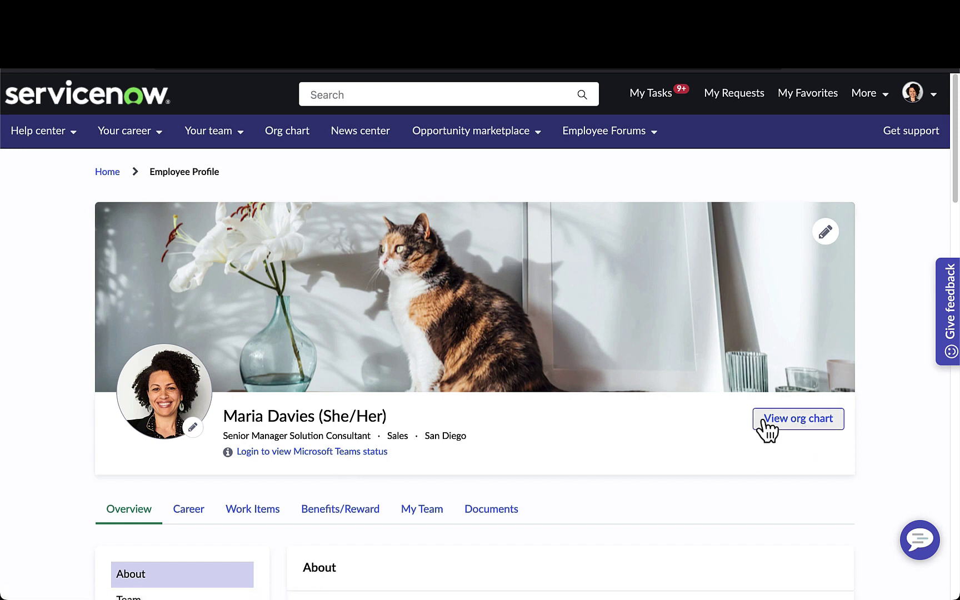
pyautogui.scroll(-5, 658, 440)
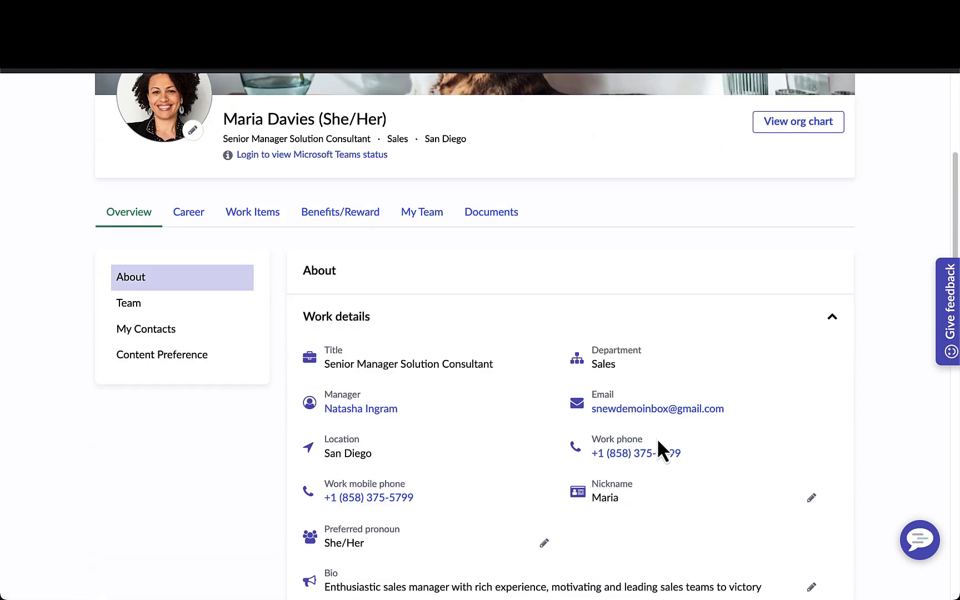
# Step: Start editing the She/Her pronoun, toggle Make it public on and off, then cancel
pyautogui.scroll(-1, 660, 435)
pyautogui.scroll(-1, 661, 439)
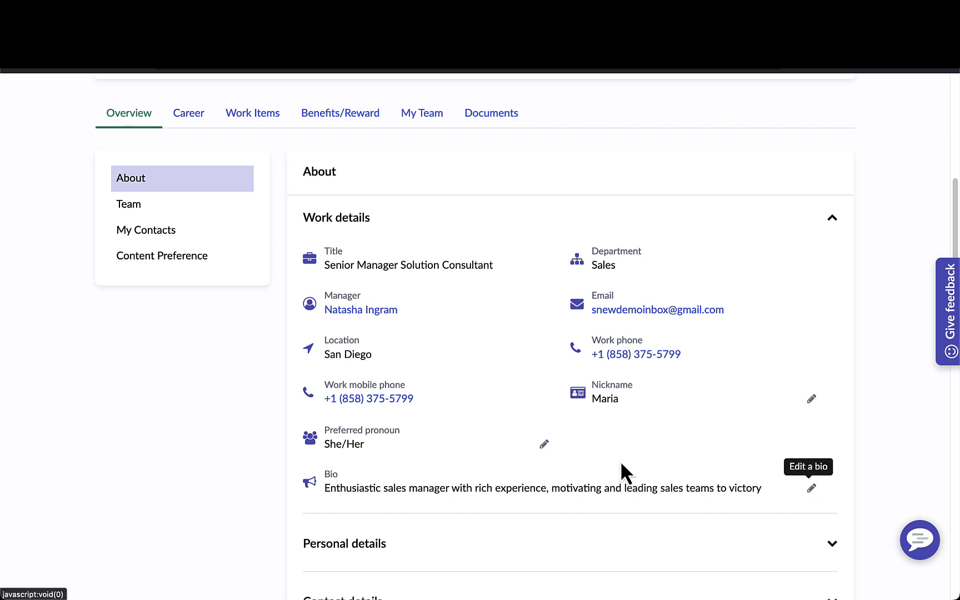
pyautogui.click(544, 444)
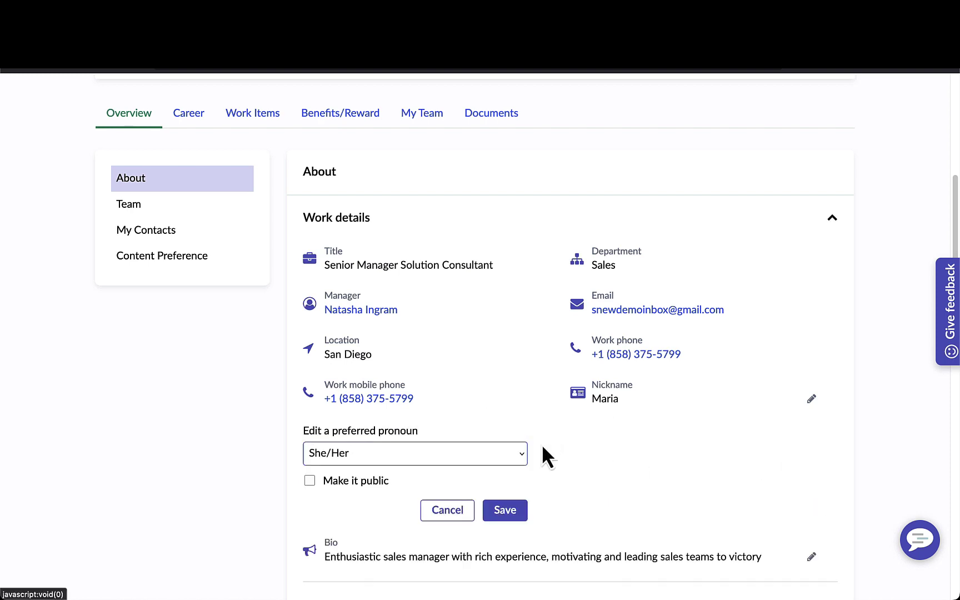
pyautogui.click(335, 482)
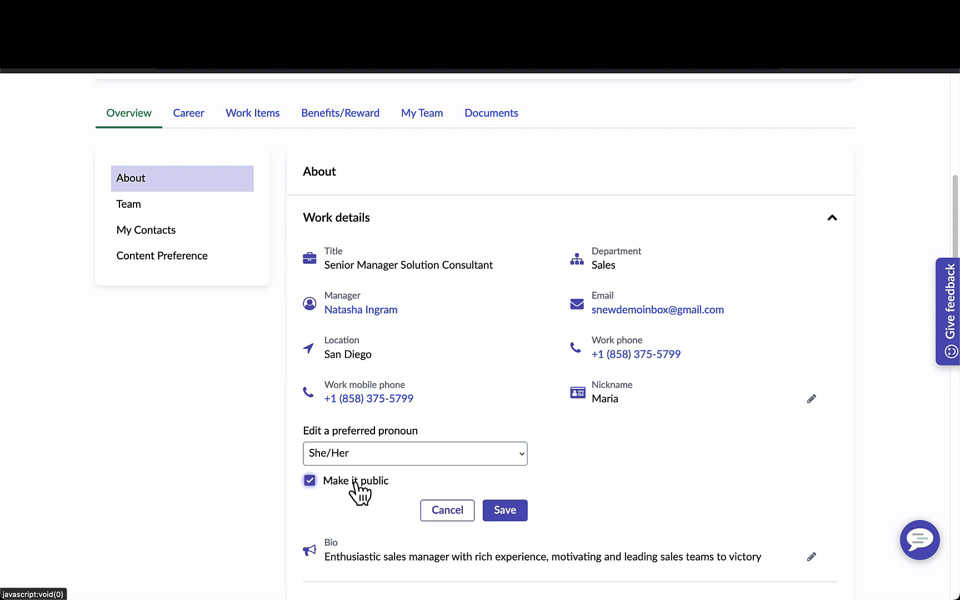
pyautogui.click(358, 481)
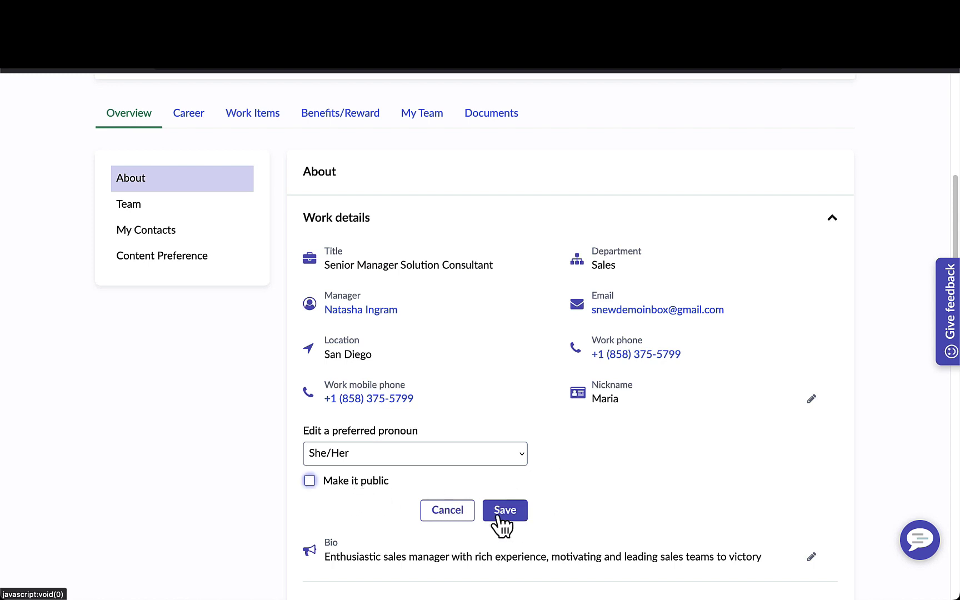
pyautogui.click(445, 511)
# Step: Expand Personal details to show employee number, gender Female and empty birth fields
pyautogui.click(594, 536)
pyautogui.scroll(-5, 610, 508)
pyautogui.scroll(-1, 622, 508)
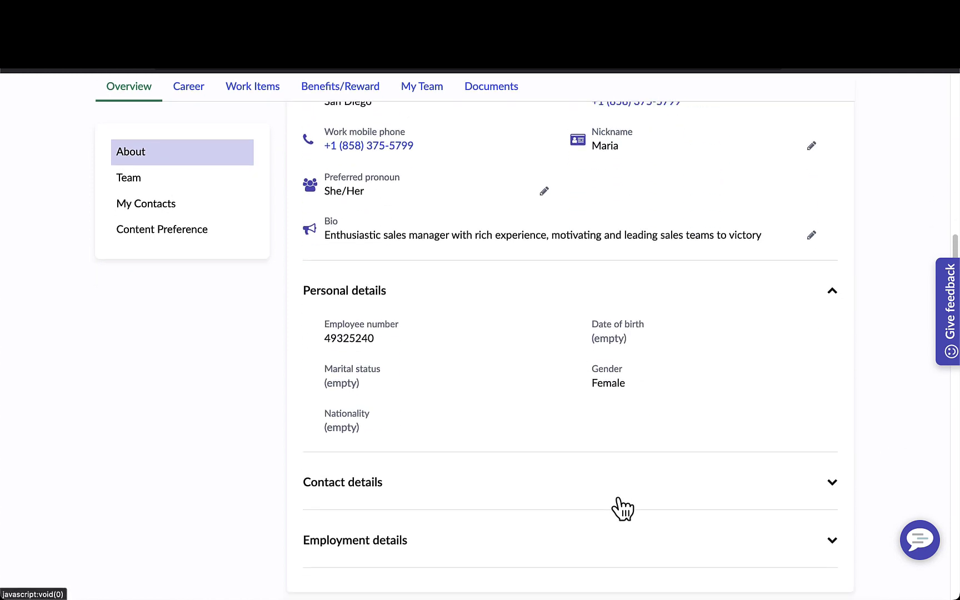
# Step: Expand the Contact details and Employment details sections of the profile
pyautogui.click(619, 481)
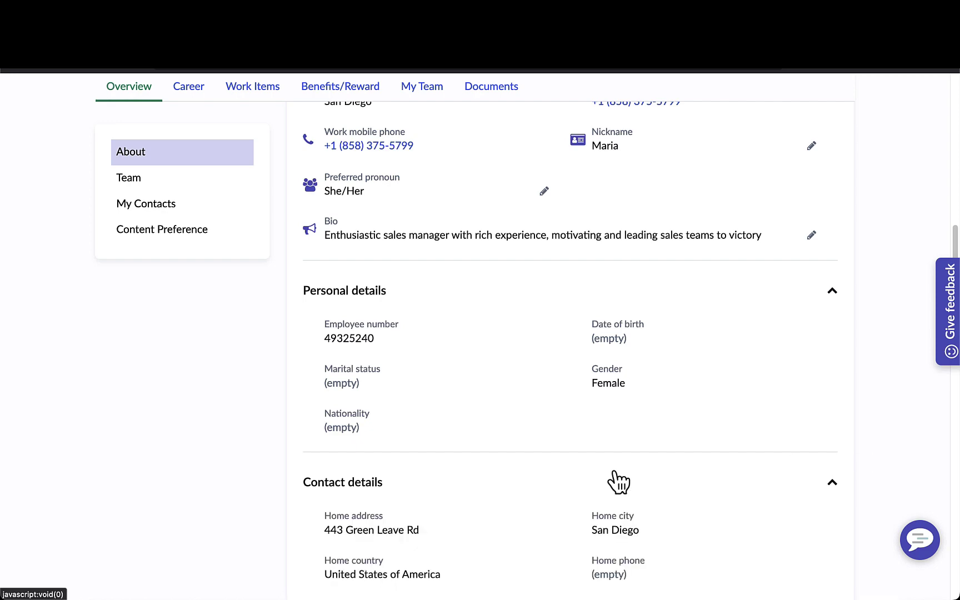
pyautogui.scroll(-4, 616, 482)
pyautogui.click(604, 487)
pyautogui.scroll(-2, 220, 436)
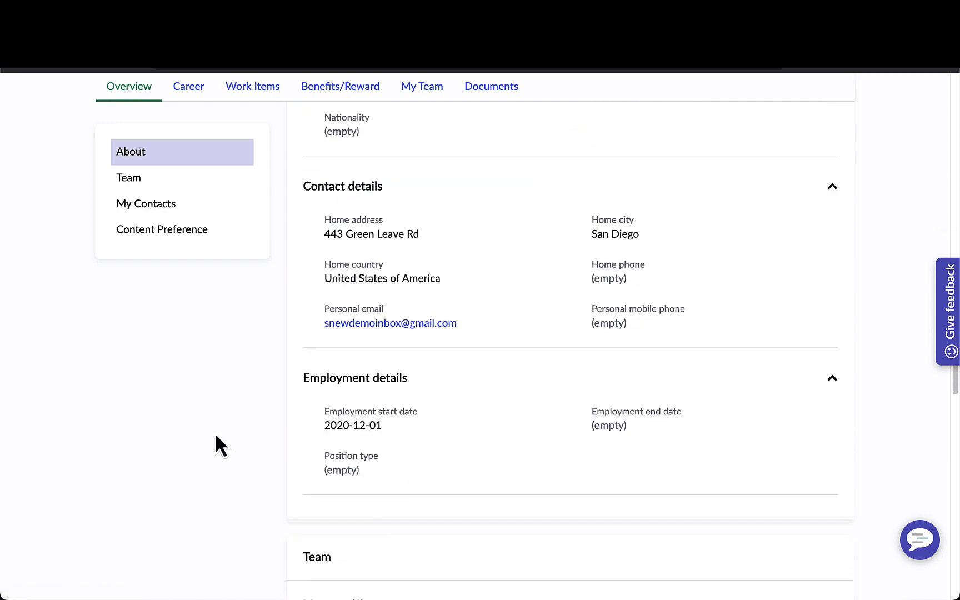
pyautogui.scroll(-1, 214, 434)
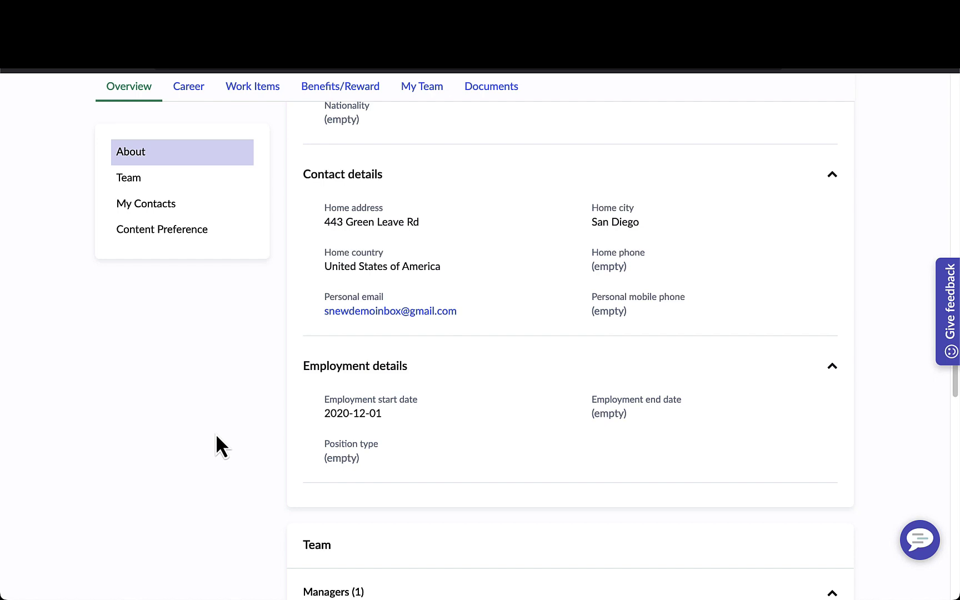
pyautogui.scroll(-5, 216, 435)
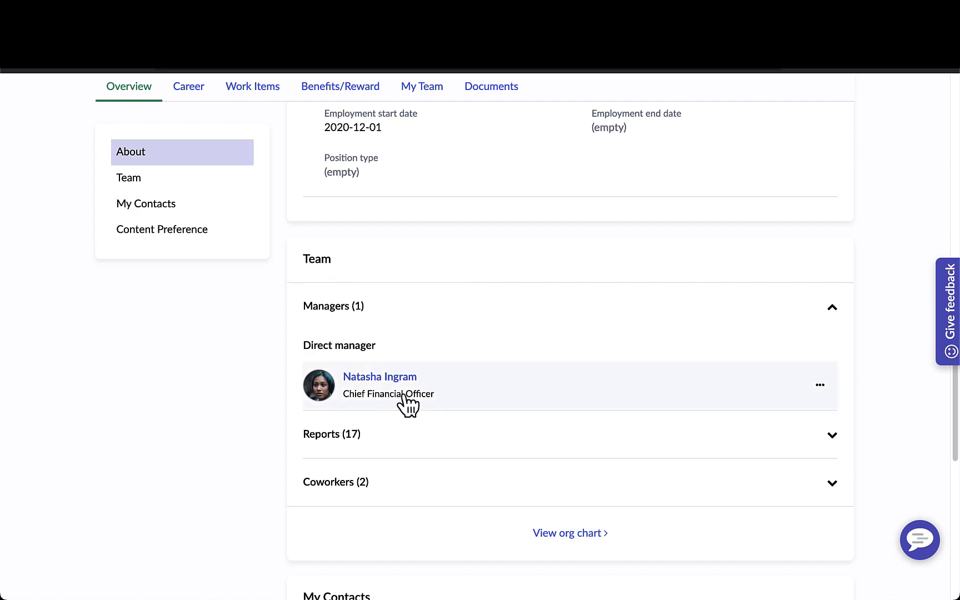
# Step: Expand the Reports (17) and Coworkers (2) lists and scroll through the overview
pyautogui.click(360, 434)
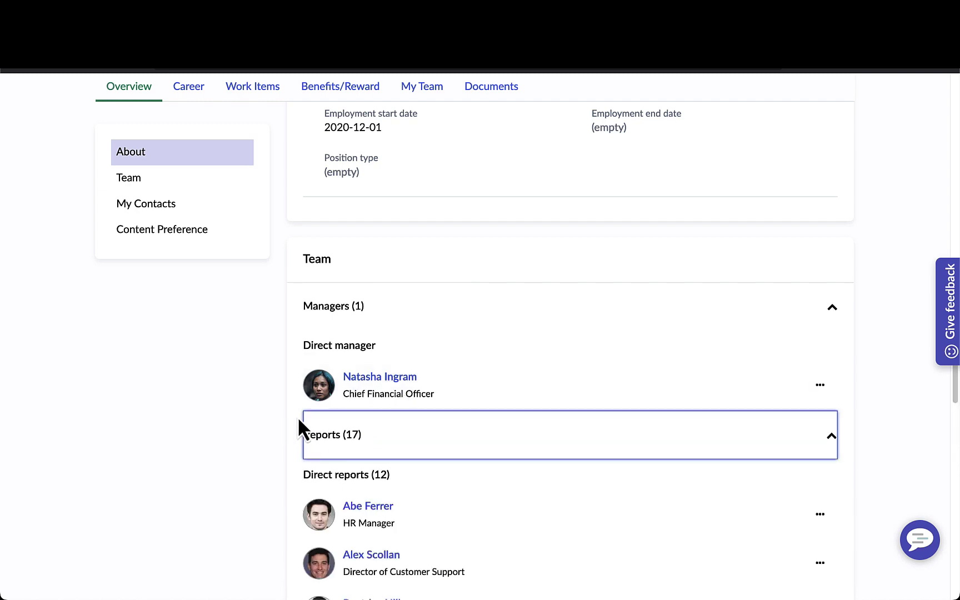
pyautogui.scroll(-5, 300, 424)
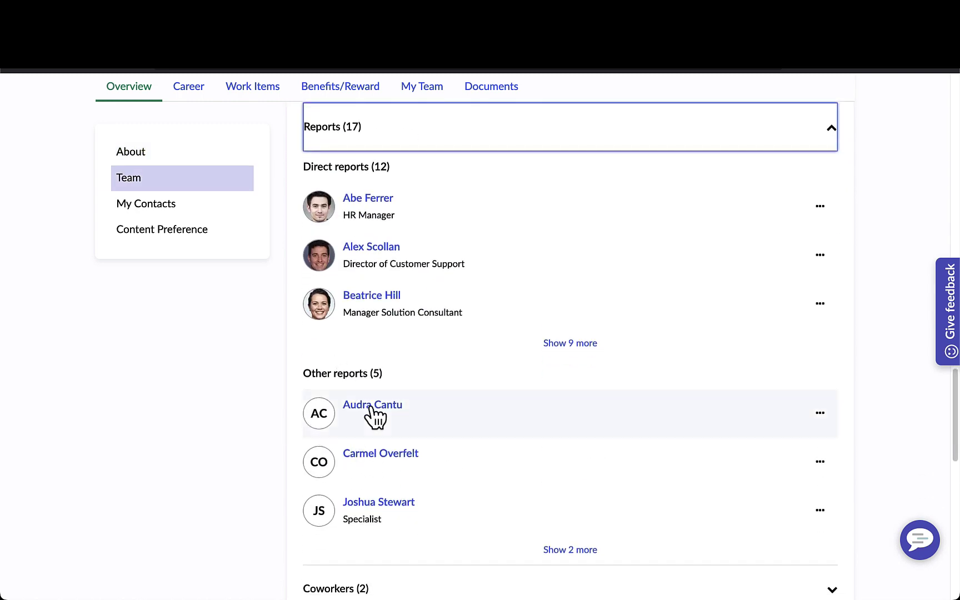
pyautogui.scroll(-2, 361, 500)
pyautogui.click(347, 480)
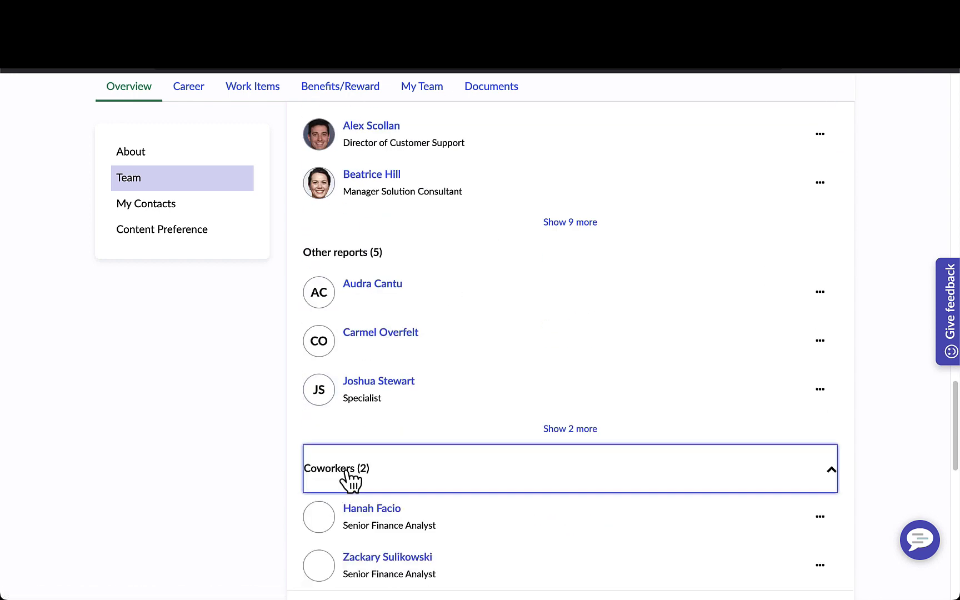
pyautogui.scroll(-3, 302, 484)
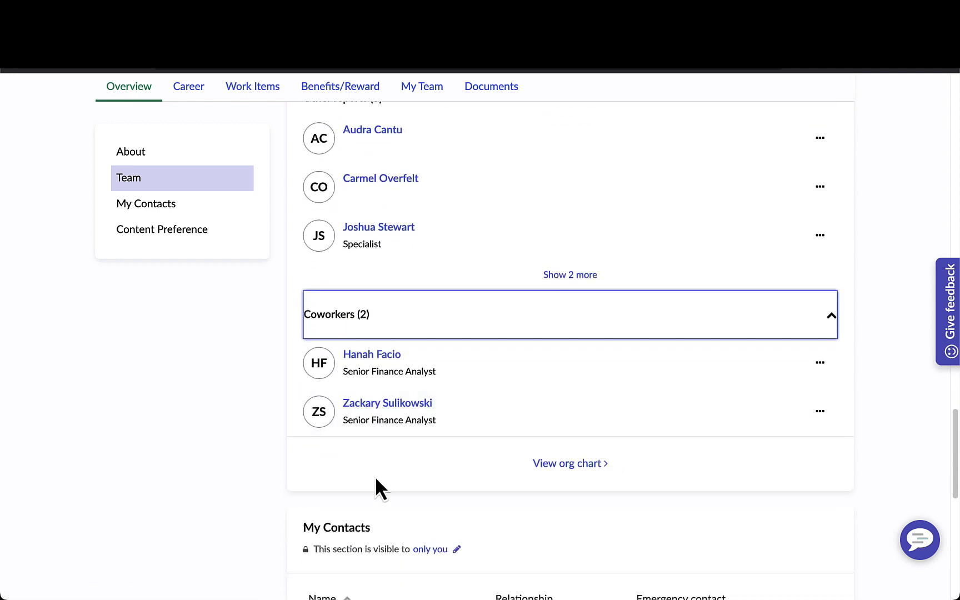
pyautogui.scroll(-3, 374, 476)
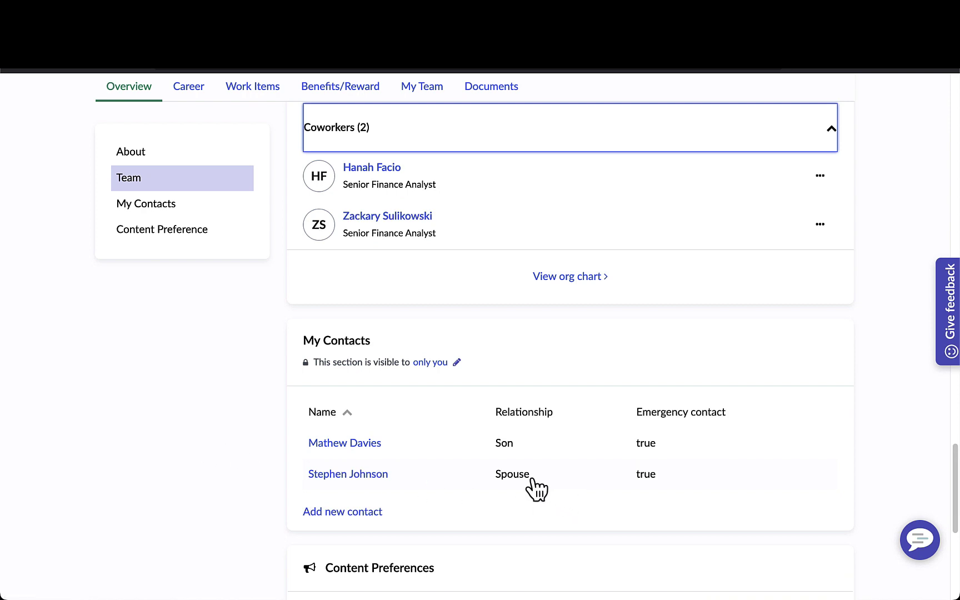
pyautogui.scroll(-3, 536, 481)
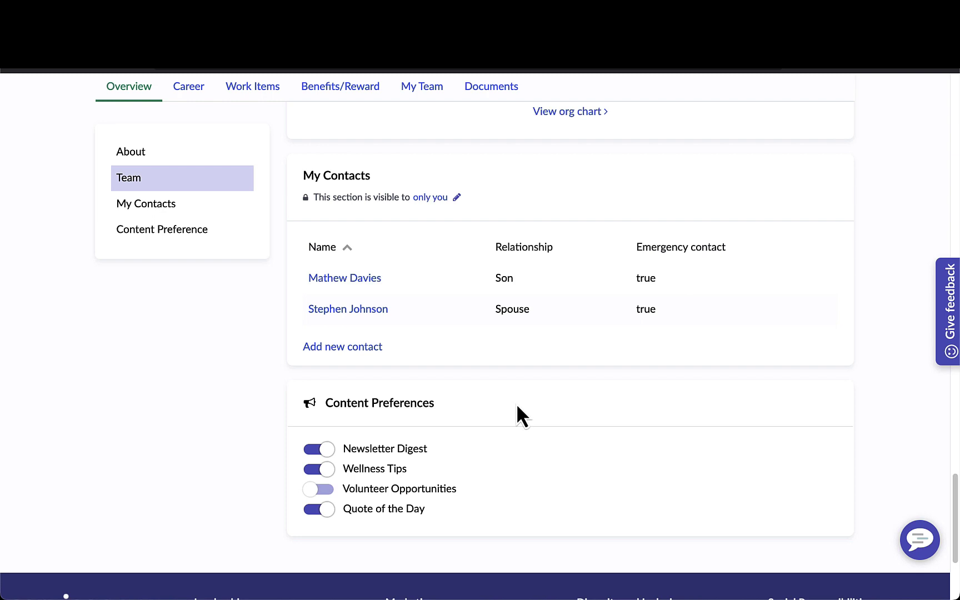
pyautogui.scroll(5, 22, 380)
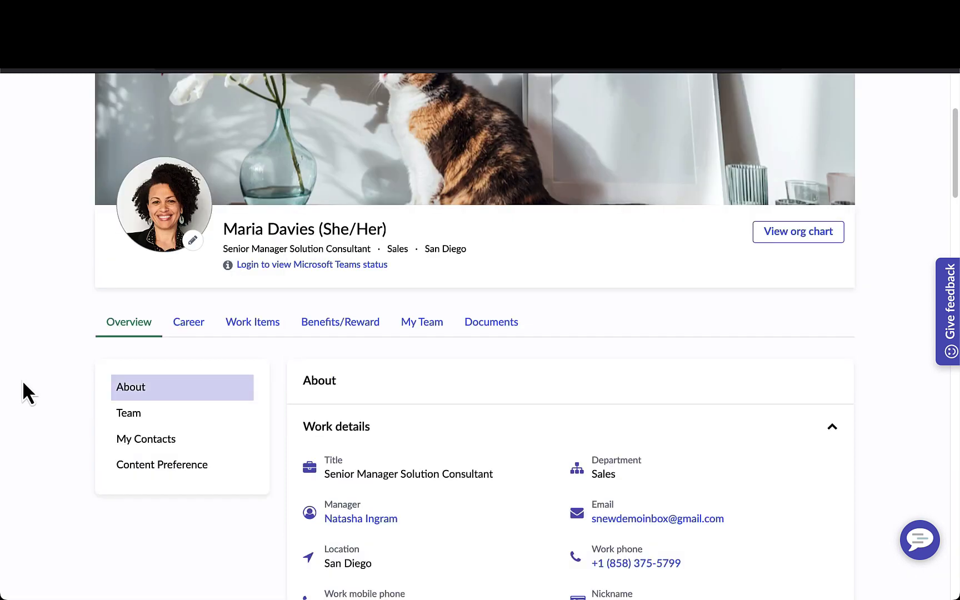
# Step: Switch the profile to the Career tab and review the listed skills
pyautogui.click(180, 328)
pyautogui.scroll(-2, 165, 447)
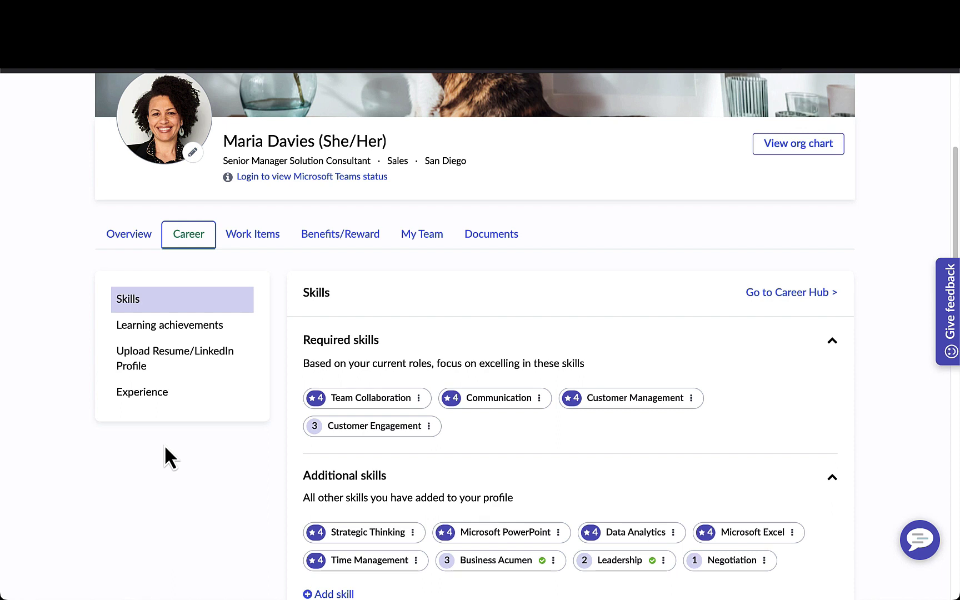
pyautogui.scroll(-3, 228, 368)
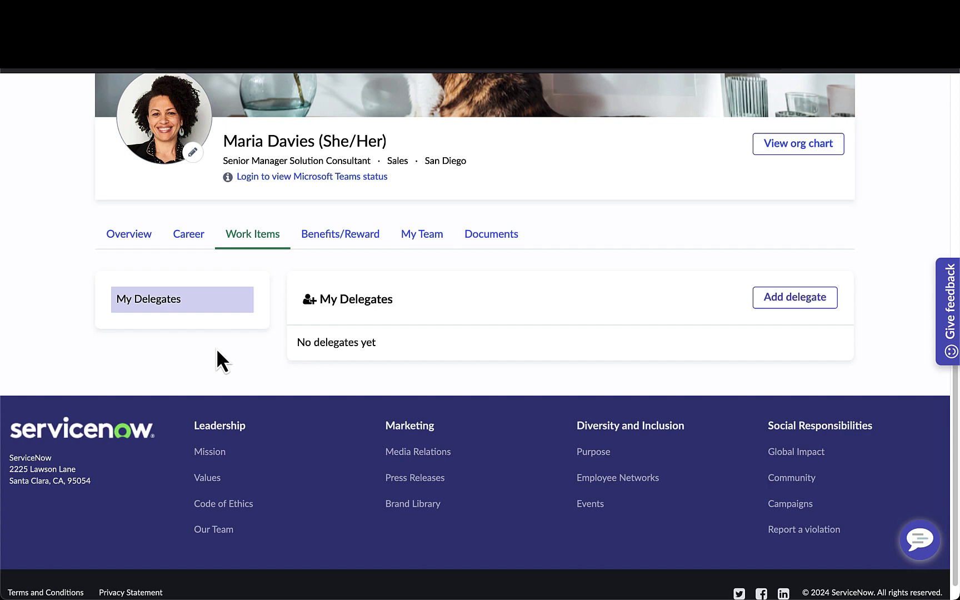
# Step: Move to the Benefits/Reward tab showing 15 of 20 PTO days available
pyautogui.press('Right')
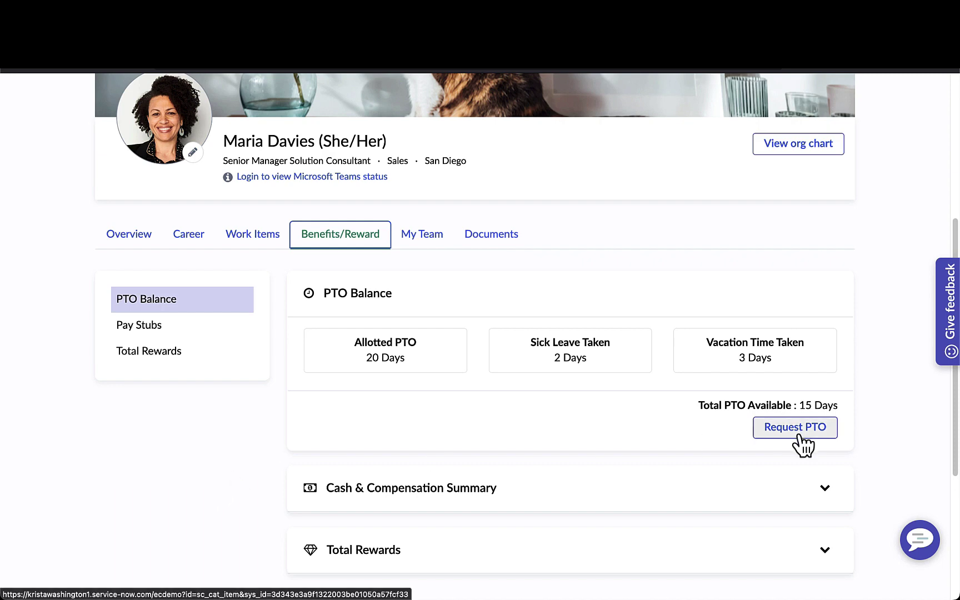
# Step: Expand the Cash & Compensation Summary and Total Rewards breakdown, then show My Team
pyautogui.click(724, 495)
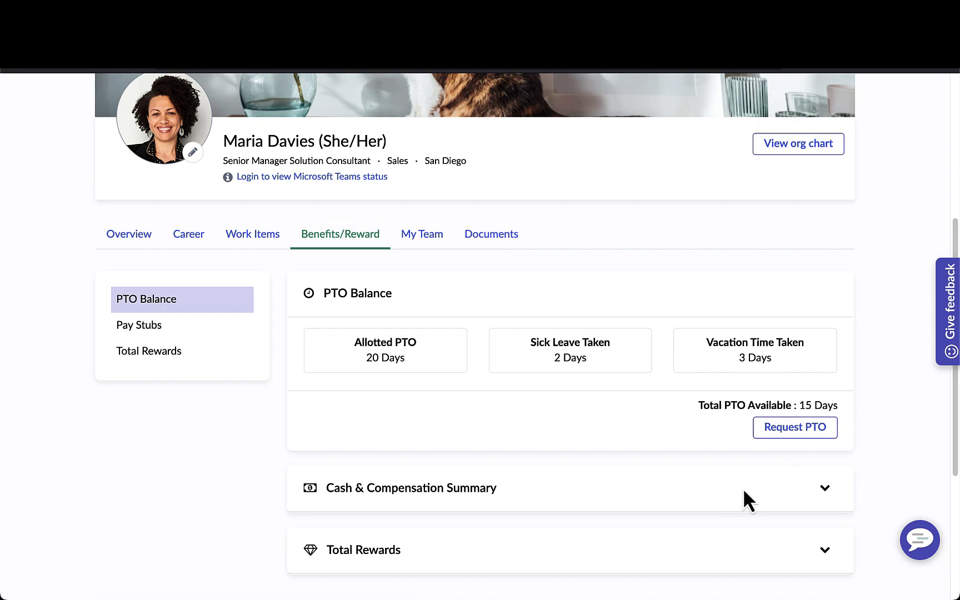
pyautogui.click(826, 492)
pyautogui.scroll(-5, 830, 483)
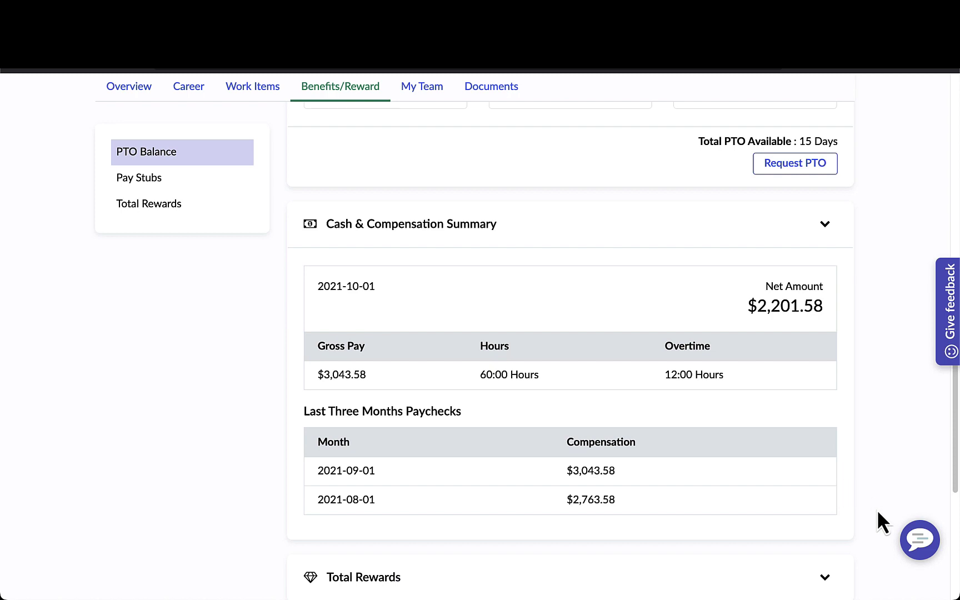
pyautogui.scroll(-3, 896, 462)
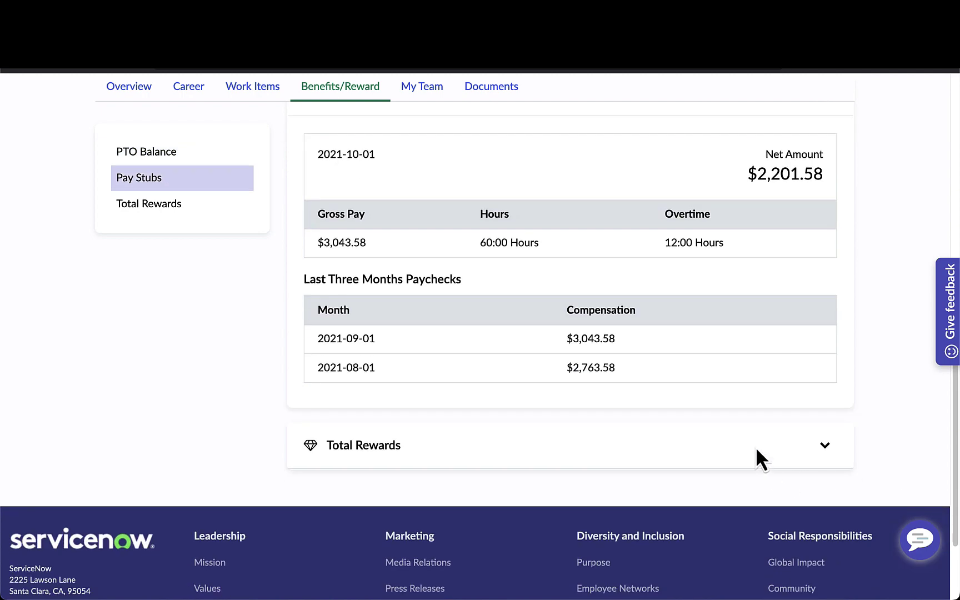
pyautogui.click(826, 445)
pyautogui.scroll(-5, 880, 433)
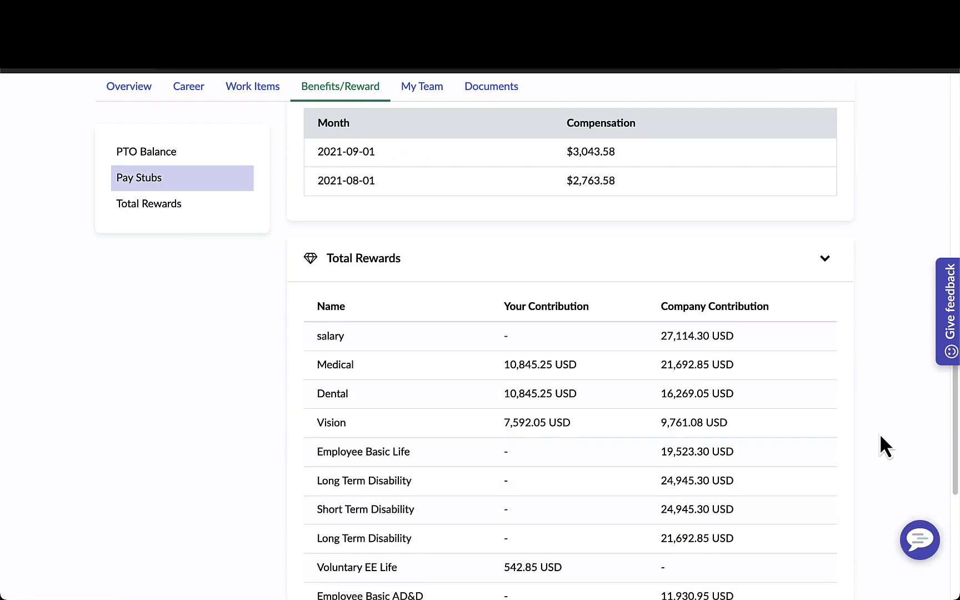
pyautogui.scroll(-1, 880, 434)
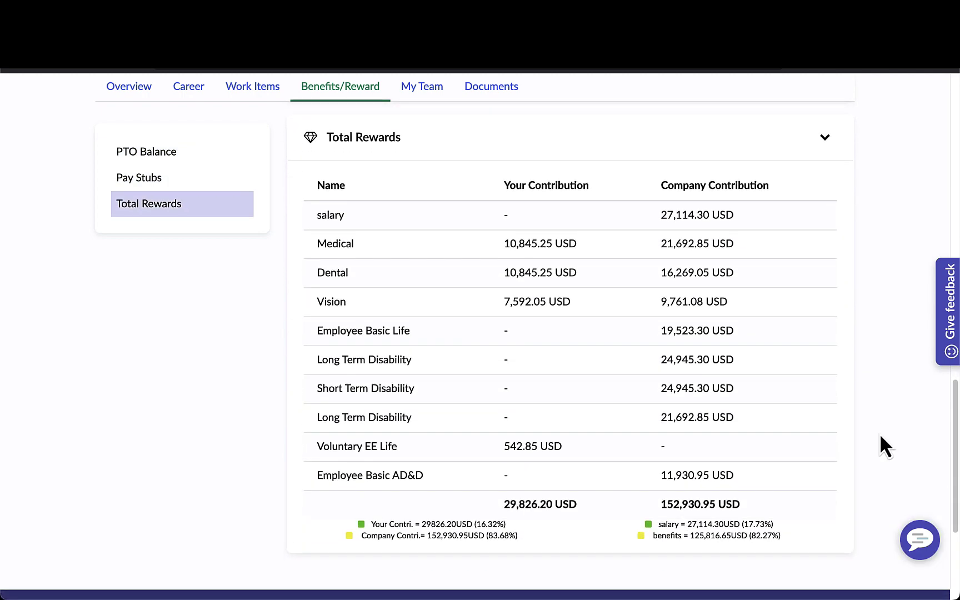
pyautogui.click(422, 87)
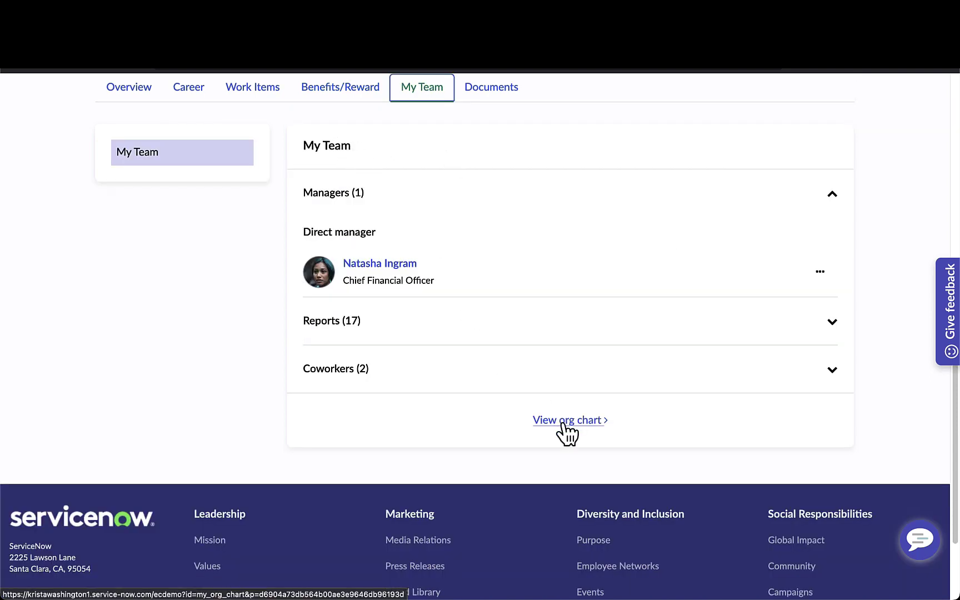
# Step: Show the Documents tab listing the employee verification letter from 2024-02-14
pyautogui.click(481, 94)
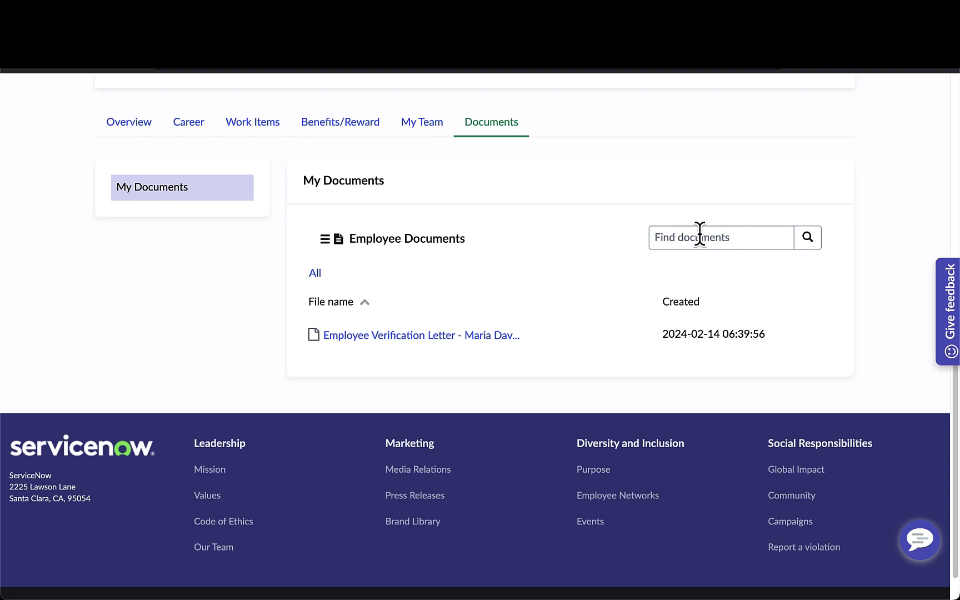
pyautogui.scroll(7, 699, 231)
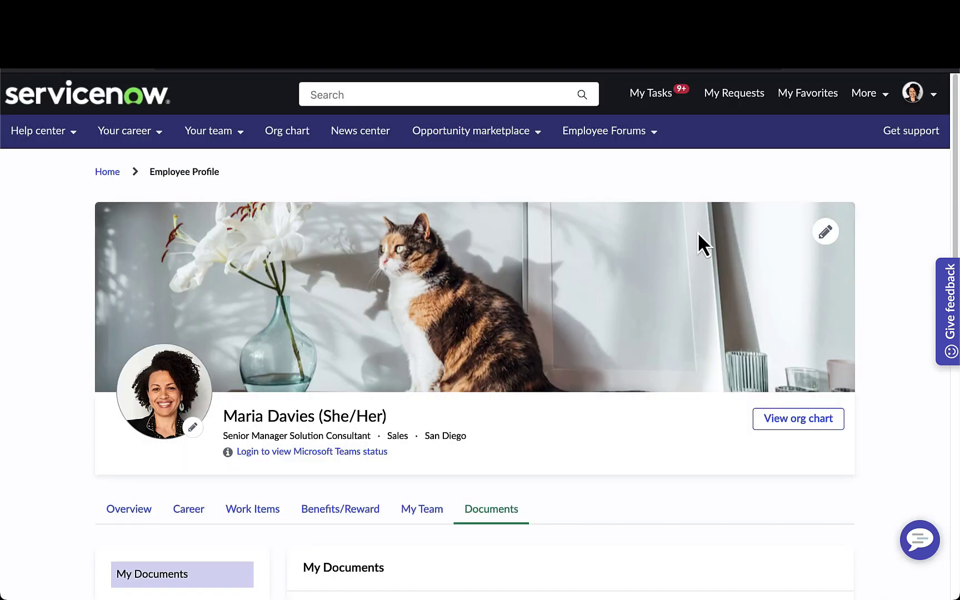
# Step: Open the org chart and compare the Other reports (3) and Direct reports (12) lists
pyautogui.click(786, 423)
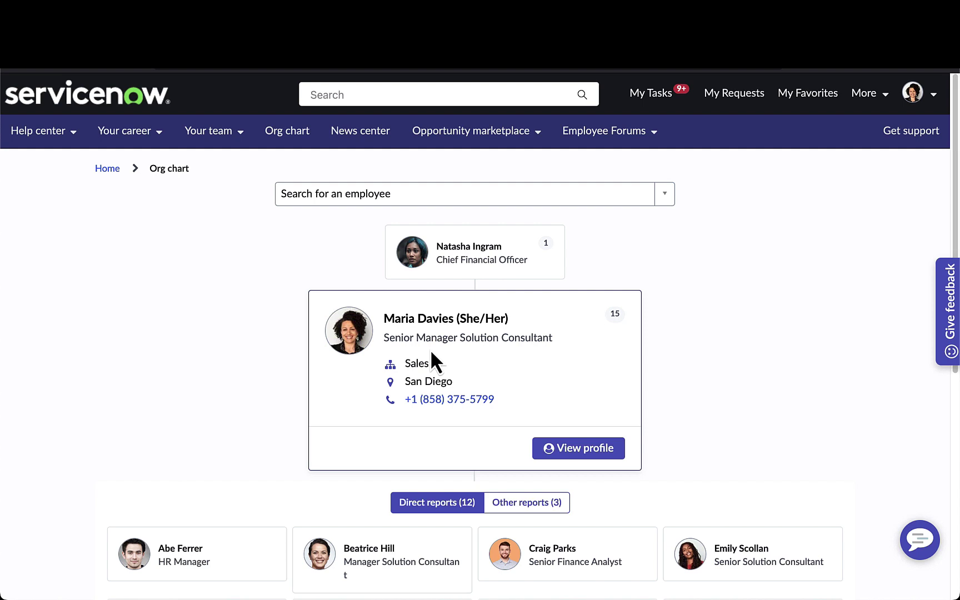
pyautogui.moveTo(368, 352); pyautogui.dragTo(632, 425)
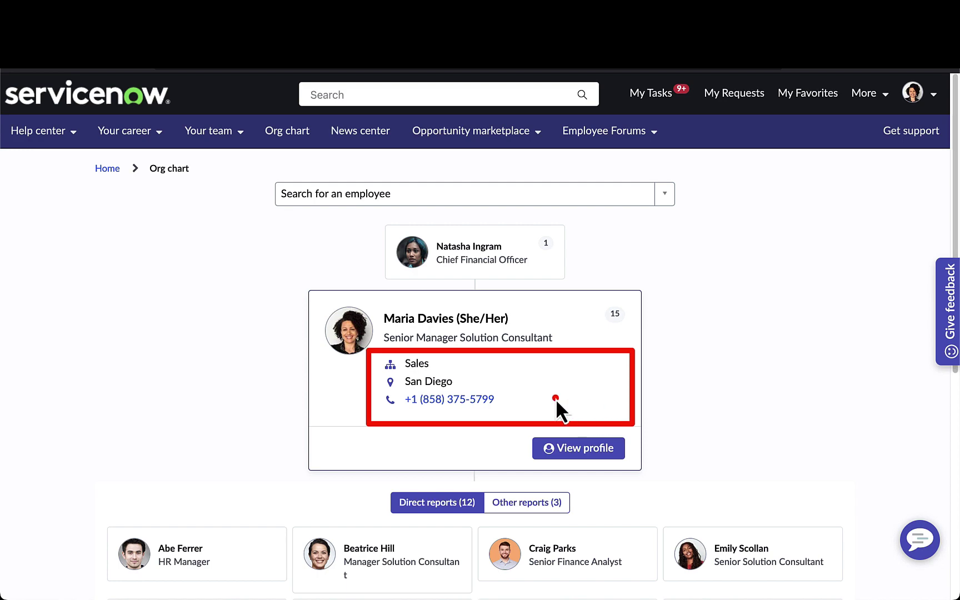
pyautogui.scroll(-4, 555, 398)
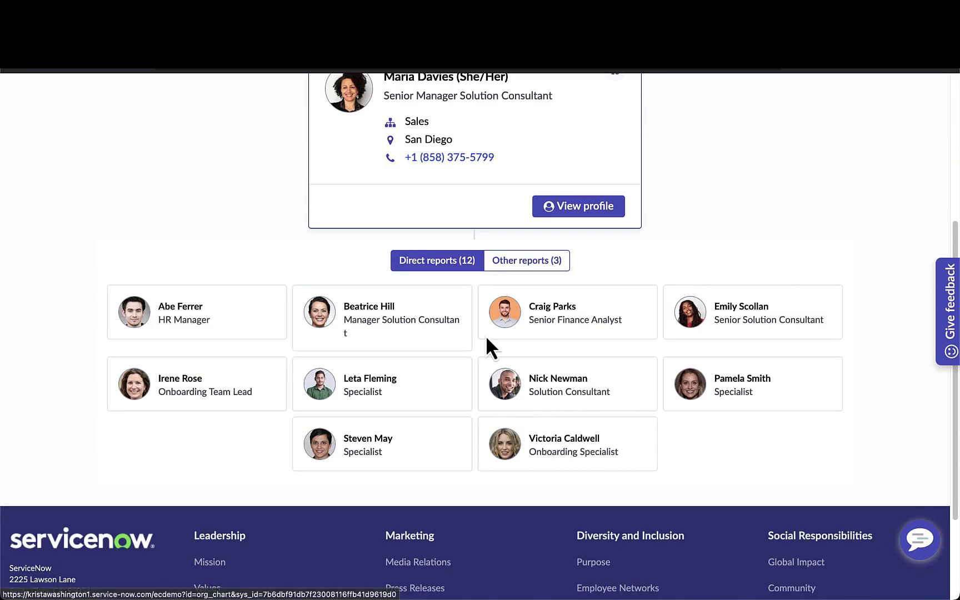
pyautogui.click(519, 268)
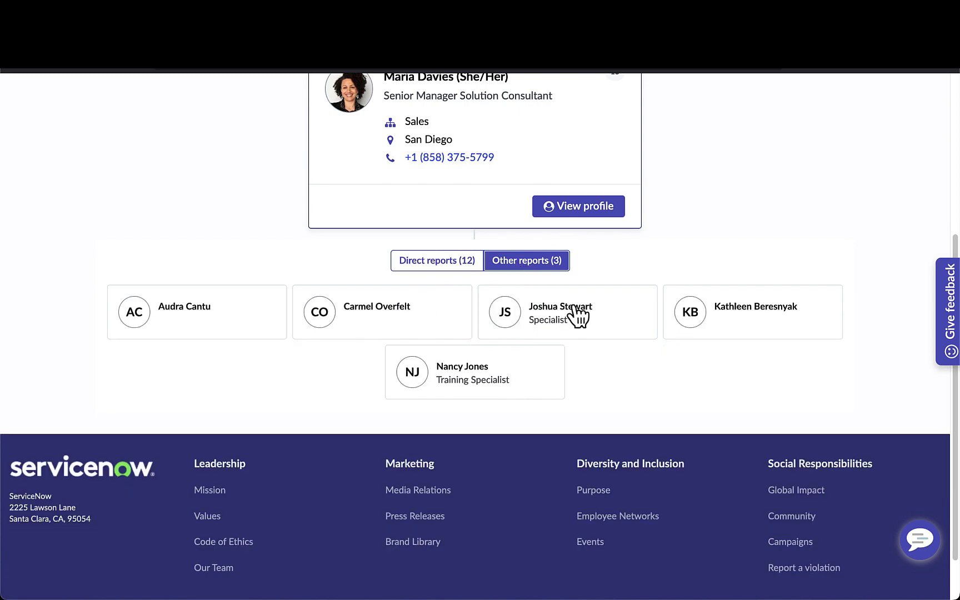
pyautogui.click(438, 261)
pyautogui.scroll(3, 436, 286)
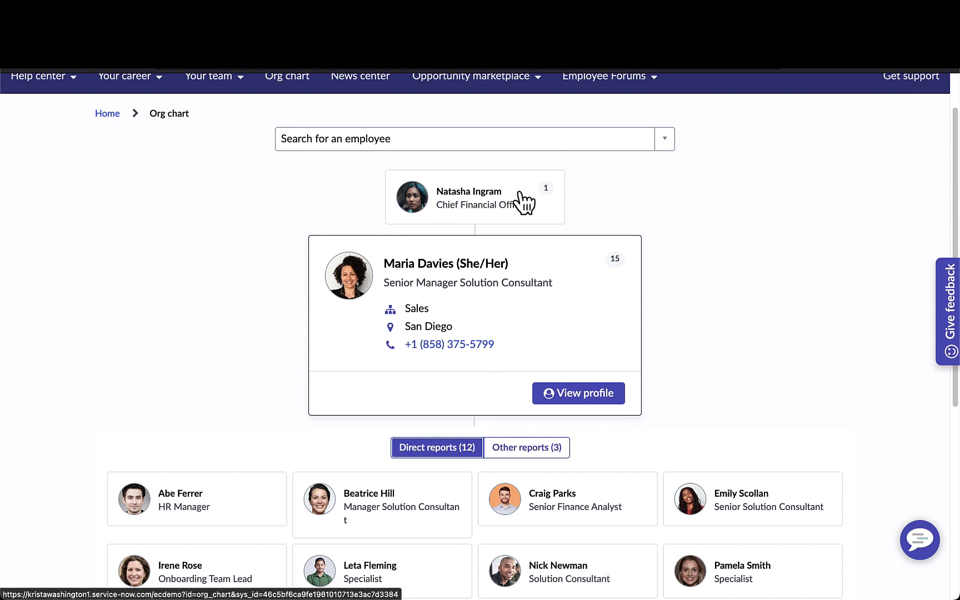
pyautogui.click(390, 142)
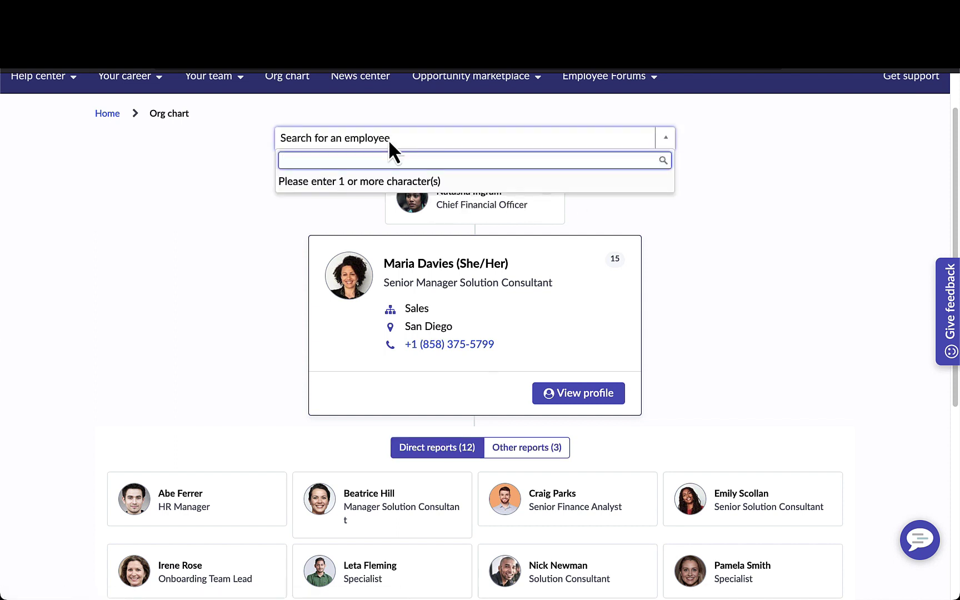
pyautogui.write('harry')
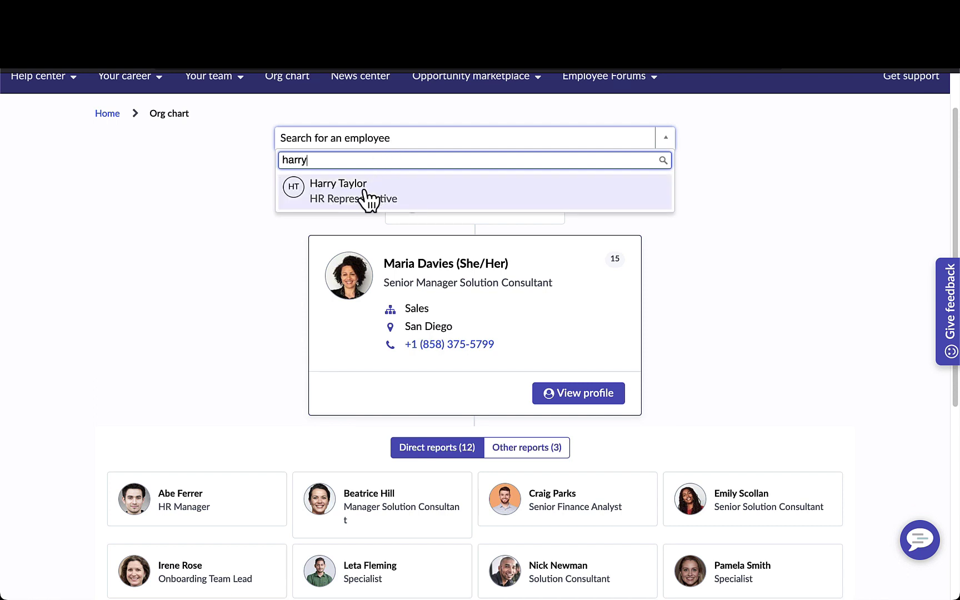
pyautogui.click(368, 192)
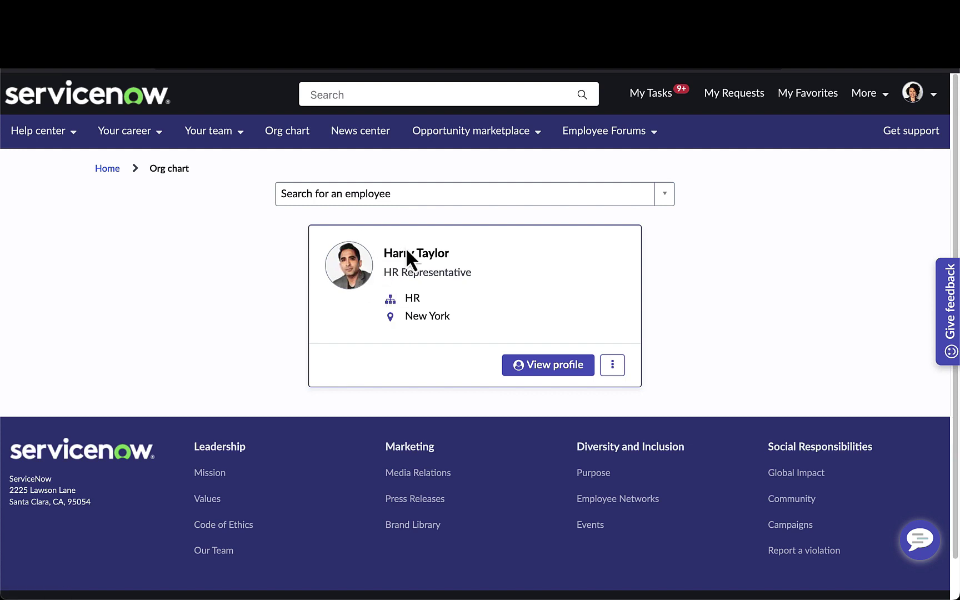
pyautogui.click(522, 369)
pyautogui.scroll(-5, 604, 281)
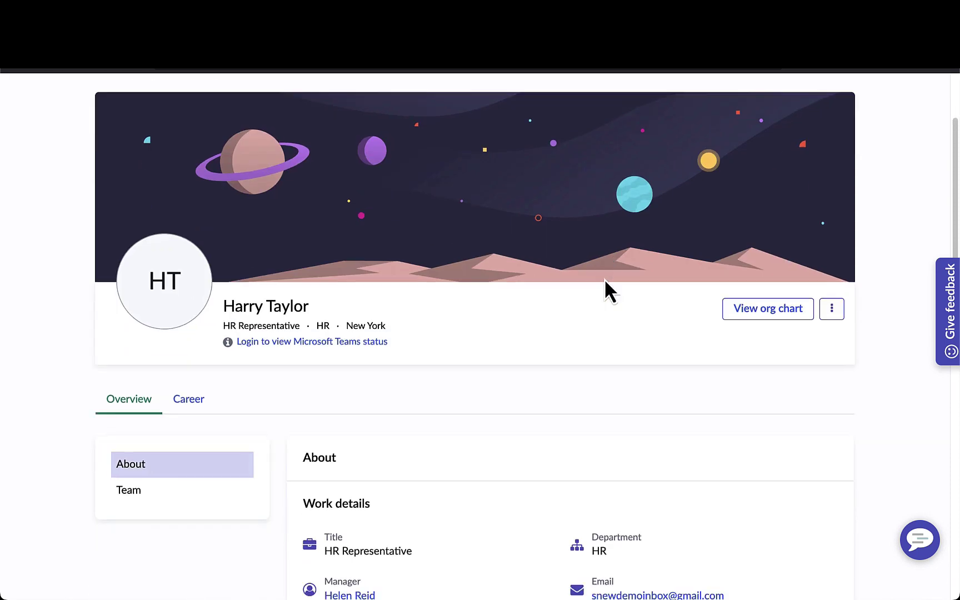
pyautogui.scroll(-3, 604, 280)
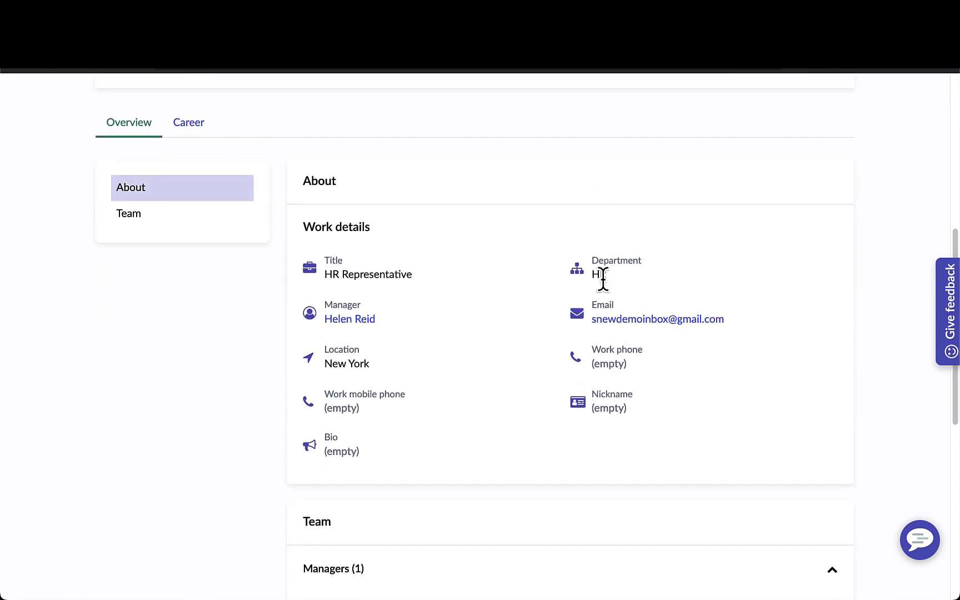
pyautogui.scroll(-7, 603, 277)
pyautogui.scroll(7, 608, 290)
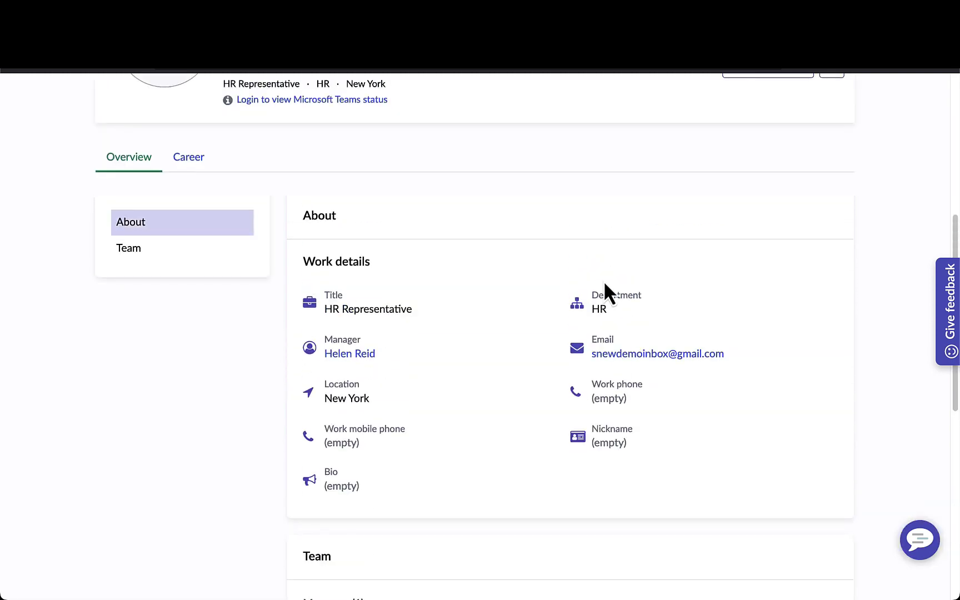
pyautogui.scroll(6, 604, 283)
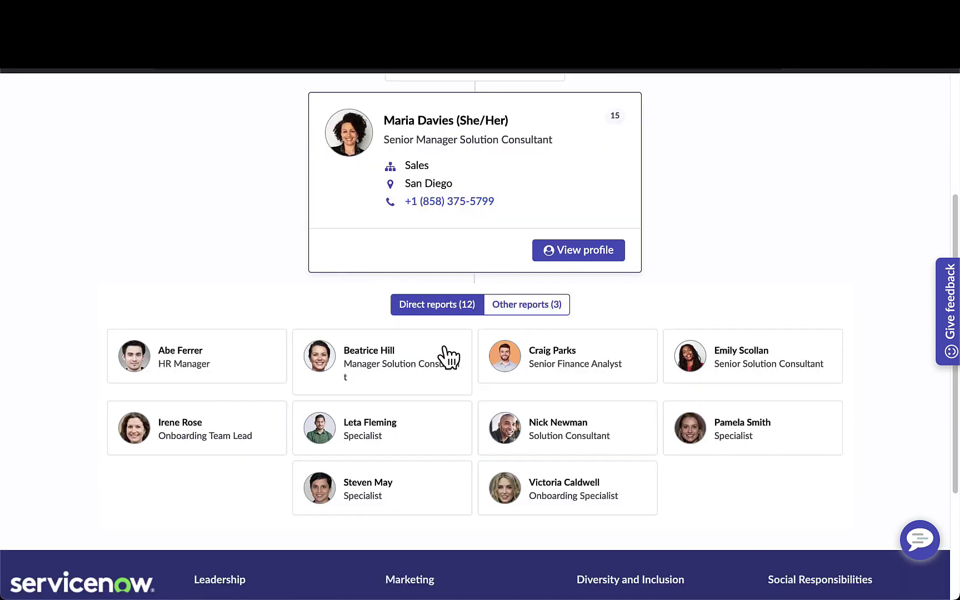
# Step: Centre the org chart on the Senior Solution Consultant and open their profile
pyautogui.click(734, 365)
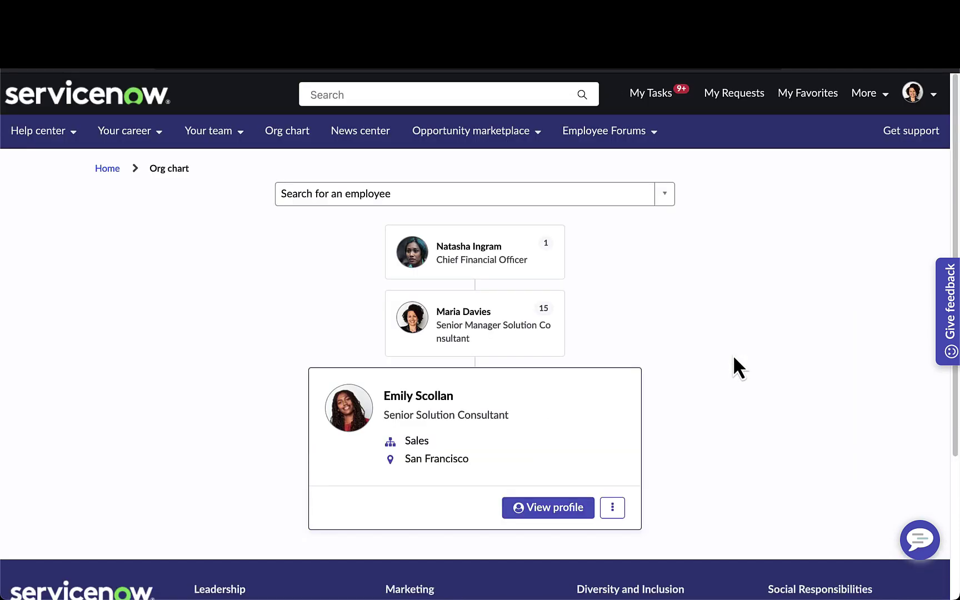
pyautogui.scroll(-3, 734, 357)
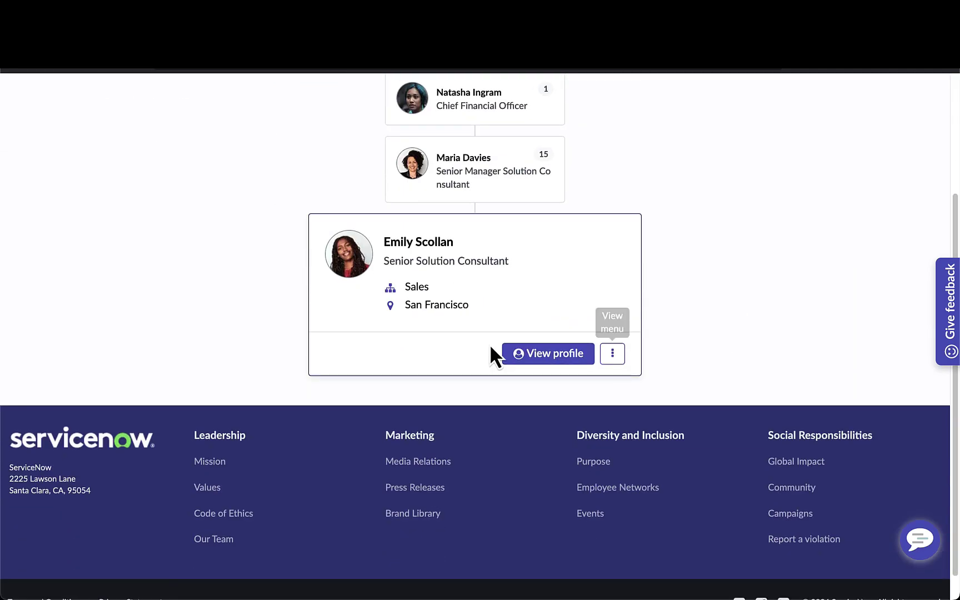
pyautogui.click(538, 357)
# Step: Scroll the consultant's profile and reveal the Send email, Teams and Call actions
pyautogui.scroll(-4, 538, 364)
pyautogui.scroll(-5, 537, 356)
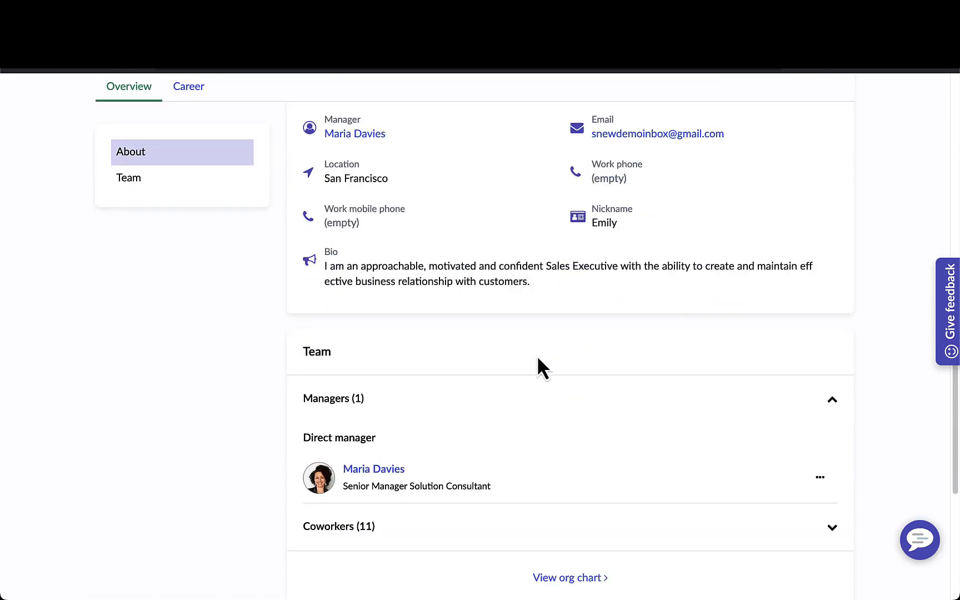
pyautogui.scroll(-2, 537, 358)
pyautogui.scroll(12, 537, 356)
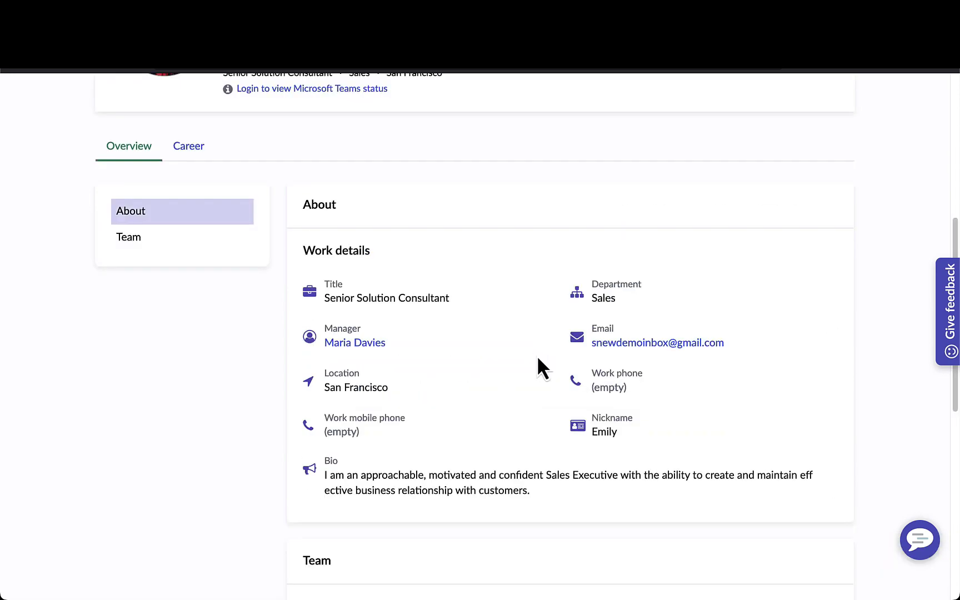
pyautogui.click(833, 422)
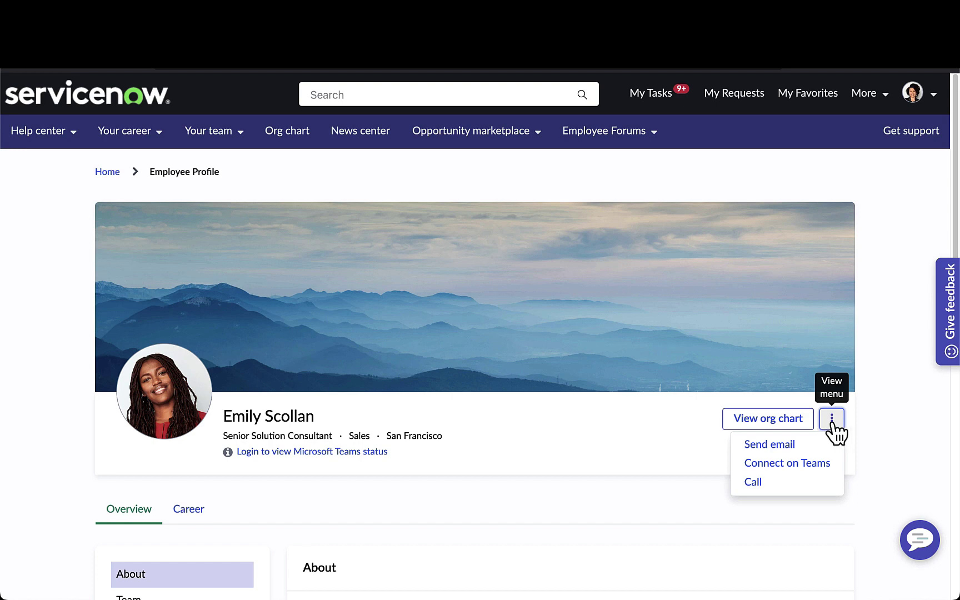
# Step: Close the contact actions menu on the consultant's profile
pyautogui.click(894, 432)
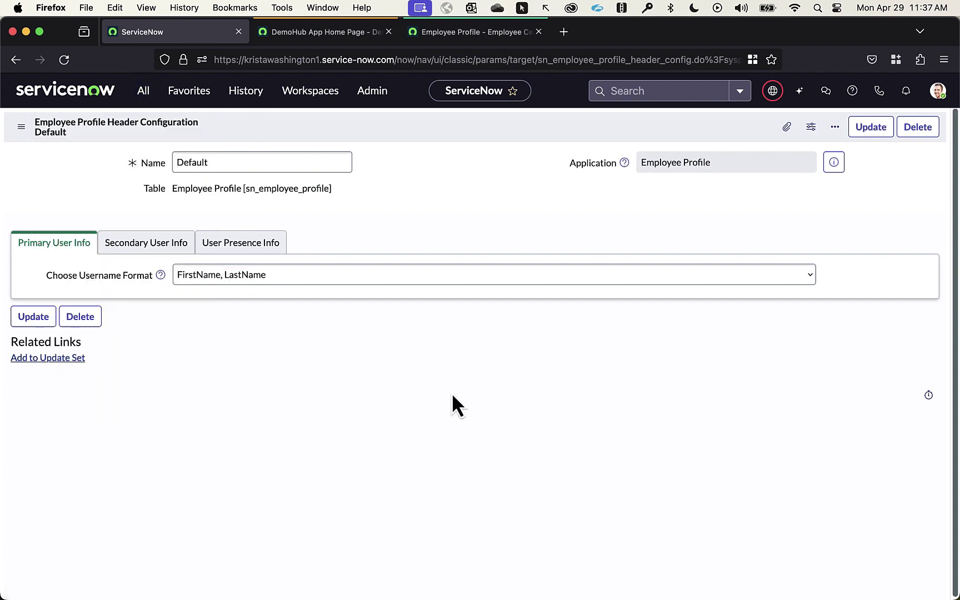
# Step: Keep the FirstName, LastName username format and compare it with the profile's displayed name
pyautogui.click(437, 274)
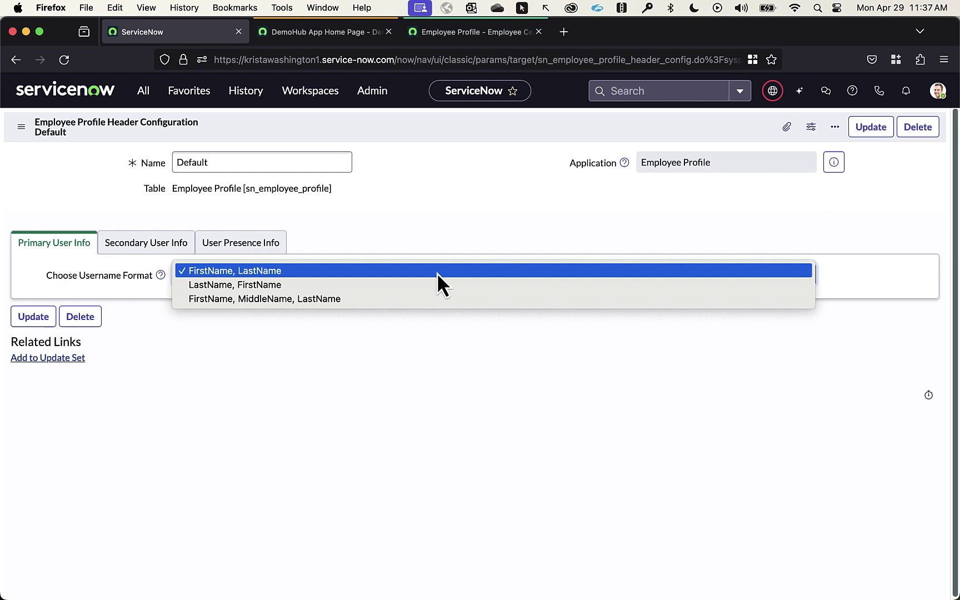
pyautogui.click(437, 272)
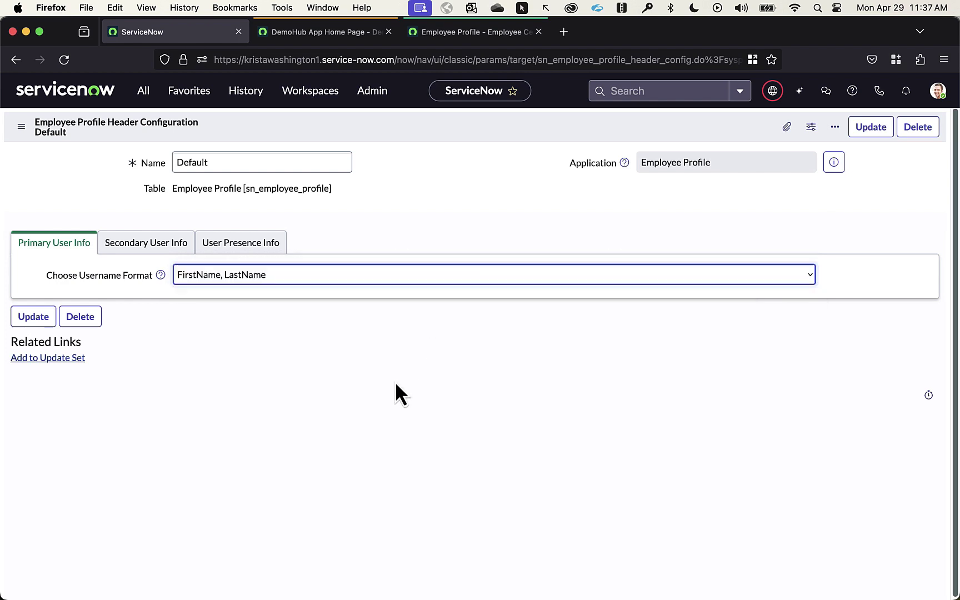
pyautogui.click(436, 33)
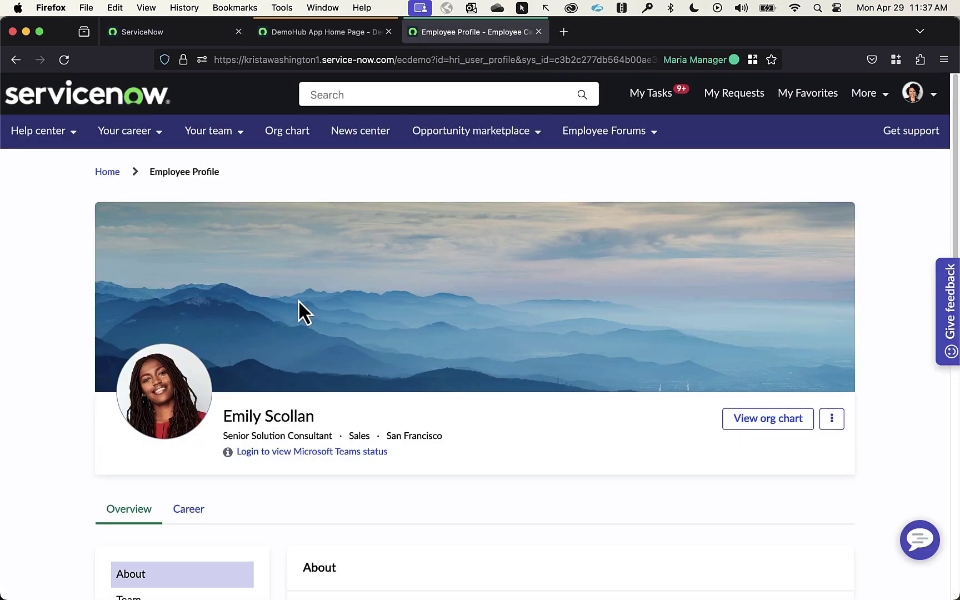
pyautogui.moveTo(217, 399)
pyautogui.mouseDown()
pyautogui.moveTo(242, 416)
pyautogui.moveTo(345, 428)
pyautogui.mouseUp()
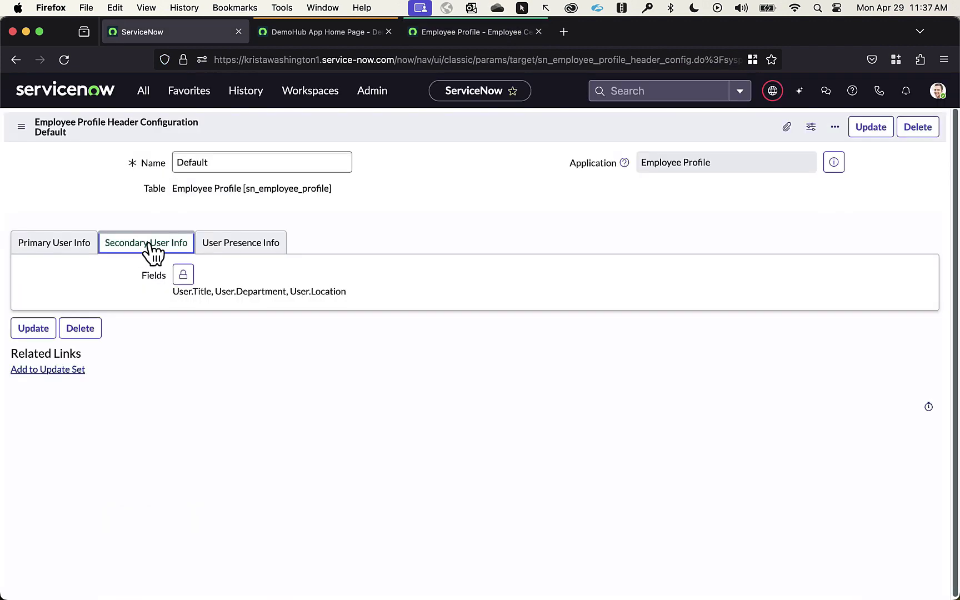
pyautogui.click(154, 249)
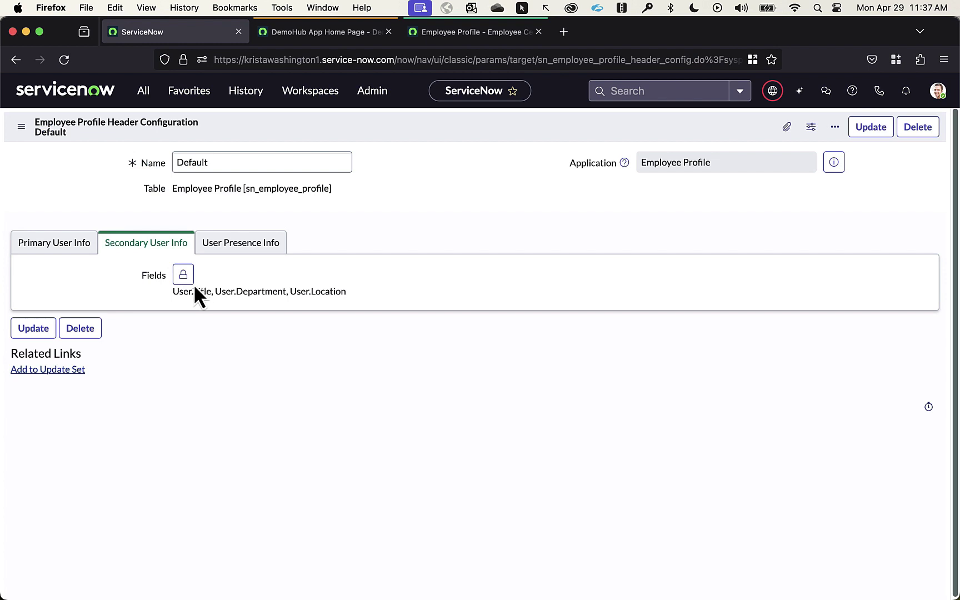
# Step: Unlock the Secondary User Info fields and compare them with the profile's title and Teams status lines
pyautogui.click(193, 283)
pyautogui.click(219, 288)
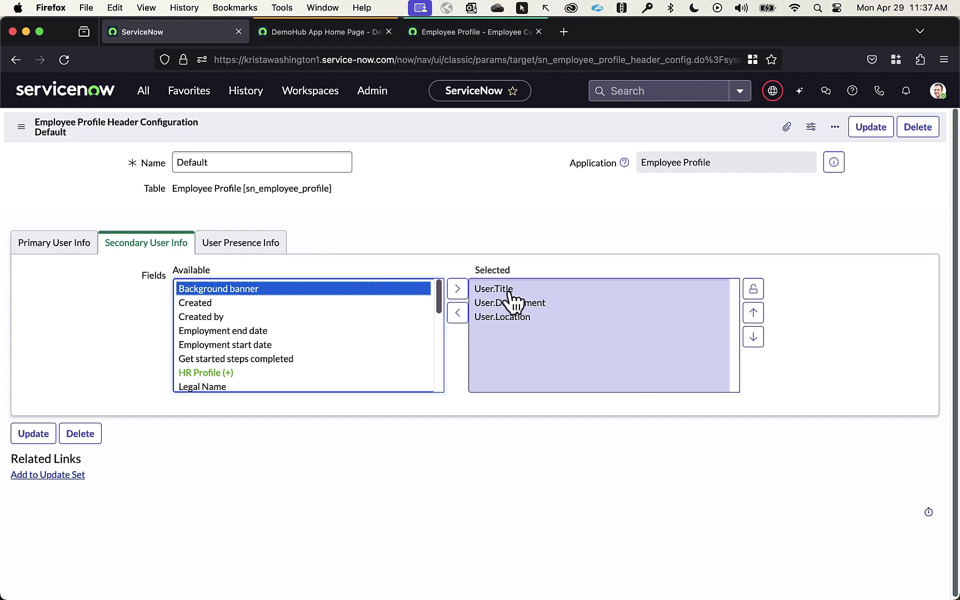
pyautogui.click(446, 39)
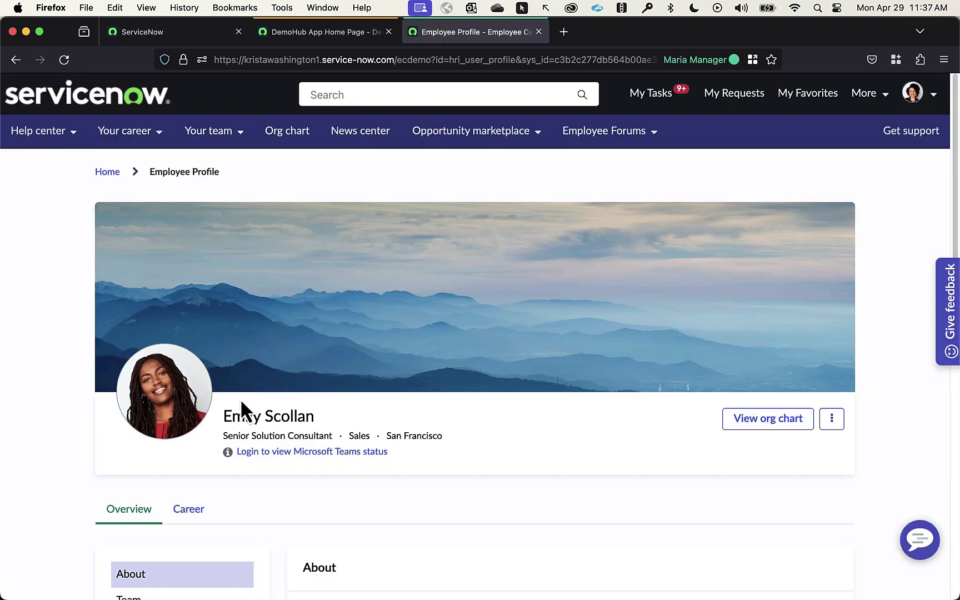
pyautogui.moveTo(216, 428); pyautogui.dragTo(460, 443)
pyautogui.moveTo(213, 445); pyautogui.dragTo(422, 463)
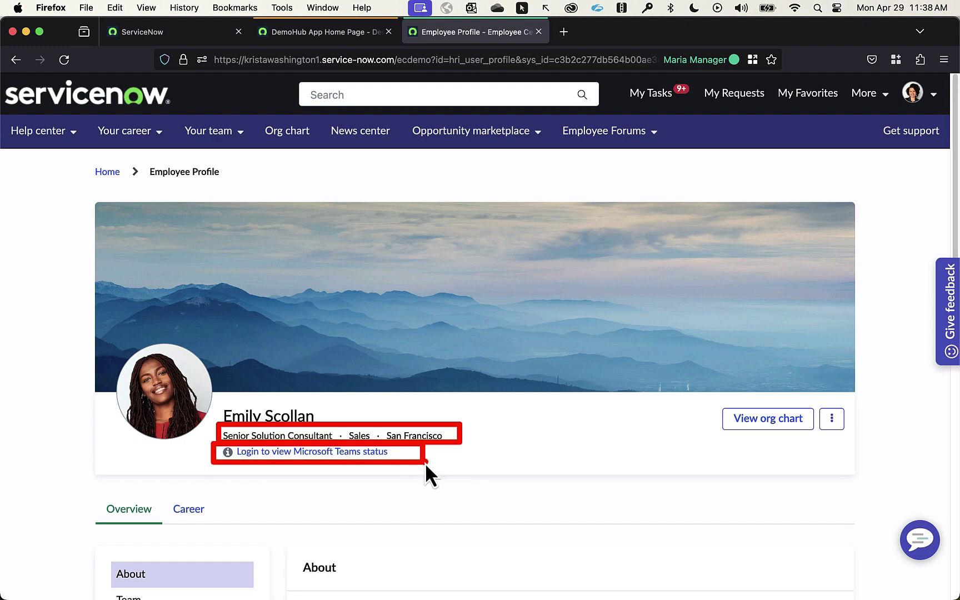
pyautogui.press('Escape')
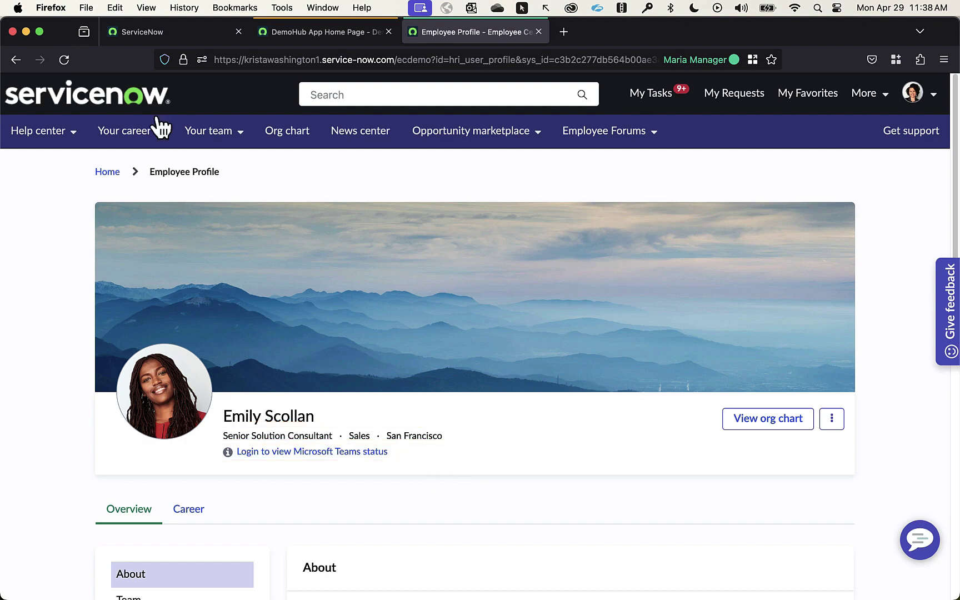
pyautogui.click(130, 31)
pyautogui.click(233, 244)
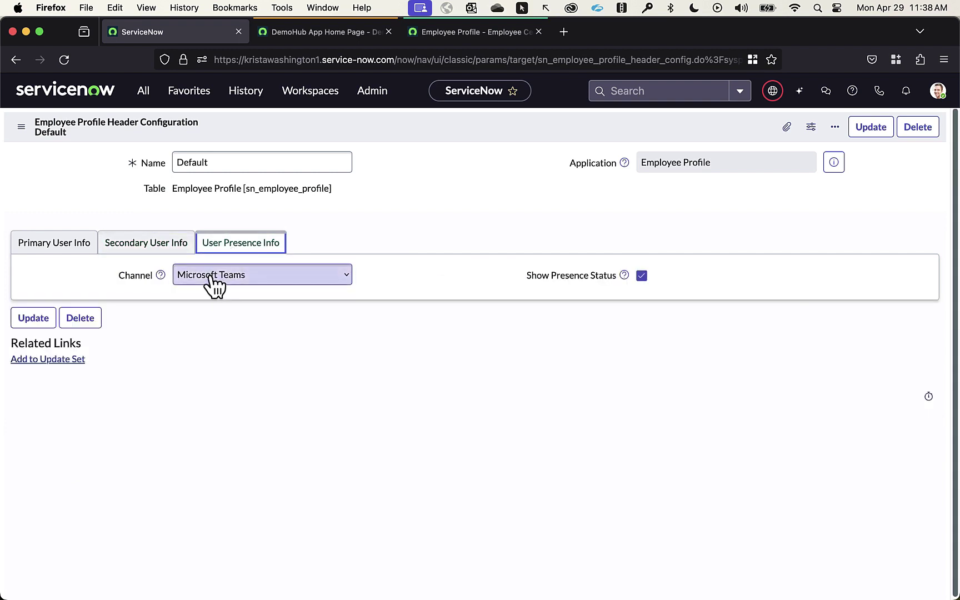
# Step: Keep Microsoft Teams as the presence channel and open the overview sections configuration
pyautogui.click(215, 285)
pyautogui.click(212, 273)
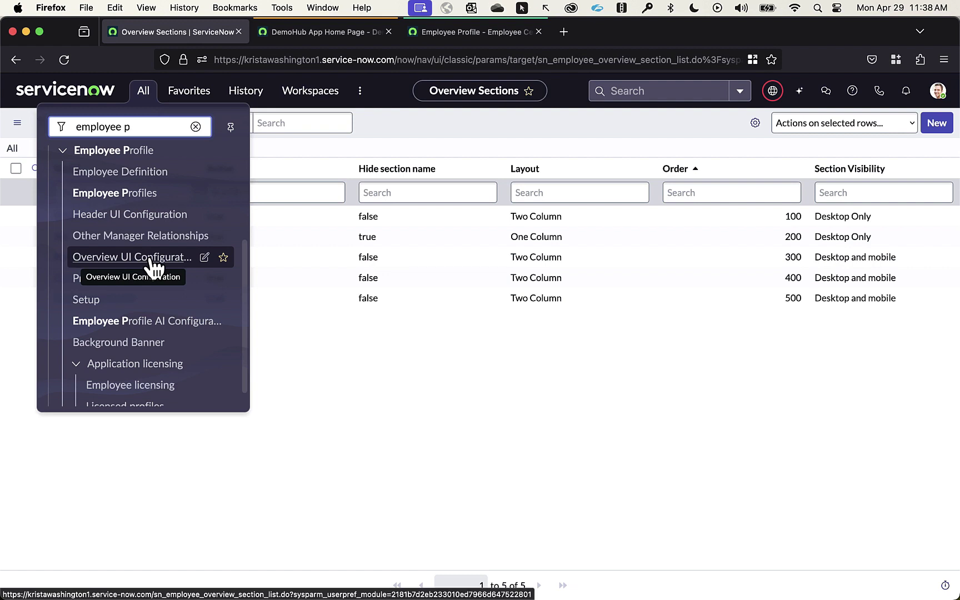
pyautogui.click(339, 368)
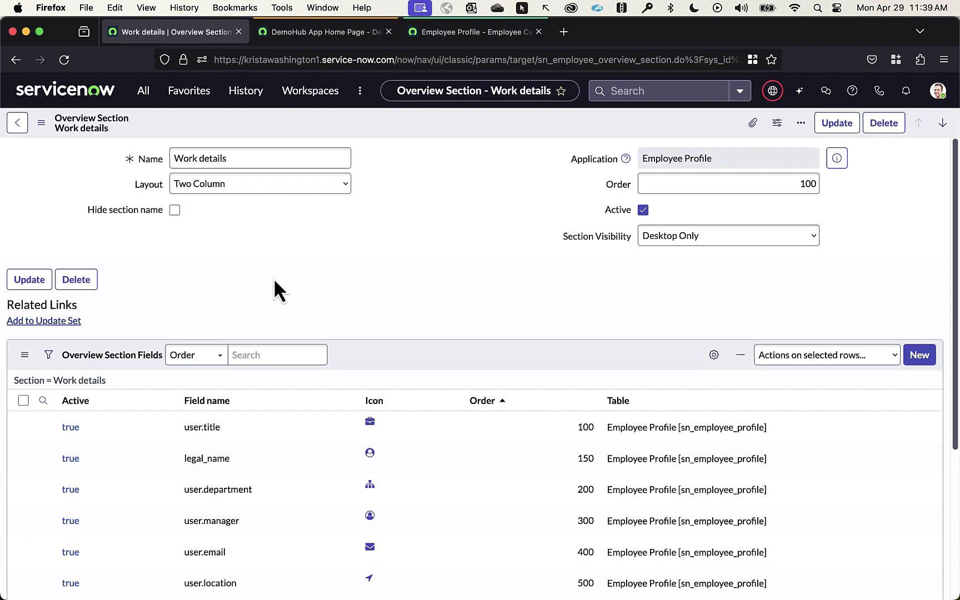
pyautogui.click(232, 189)
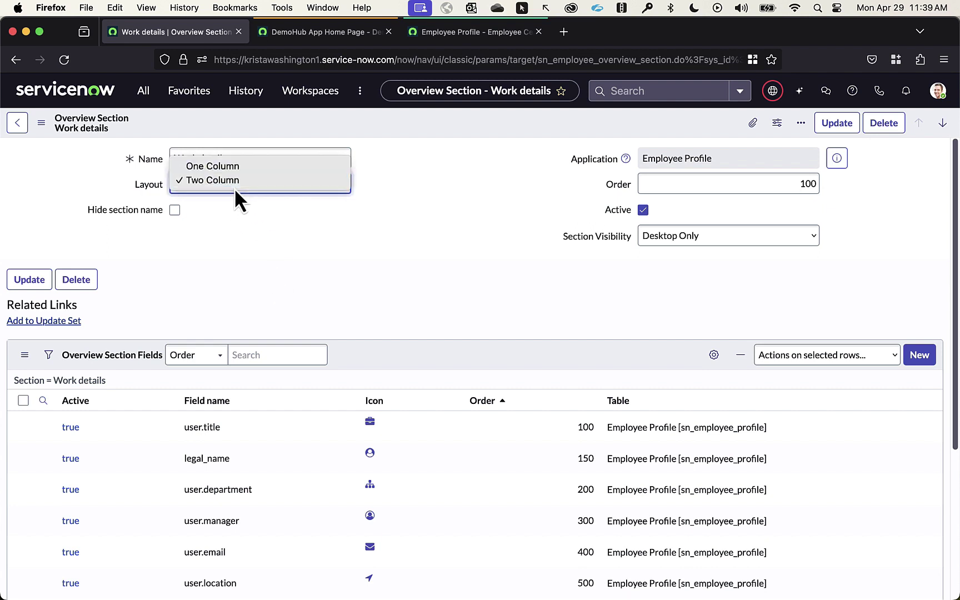
pyautogui.click(248, 248)
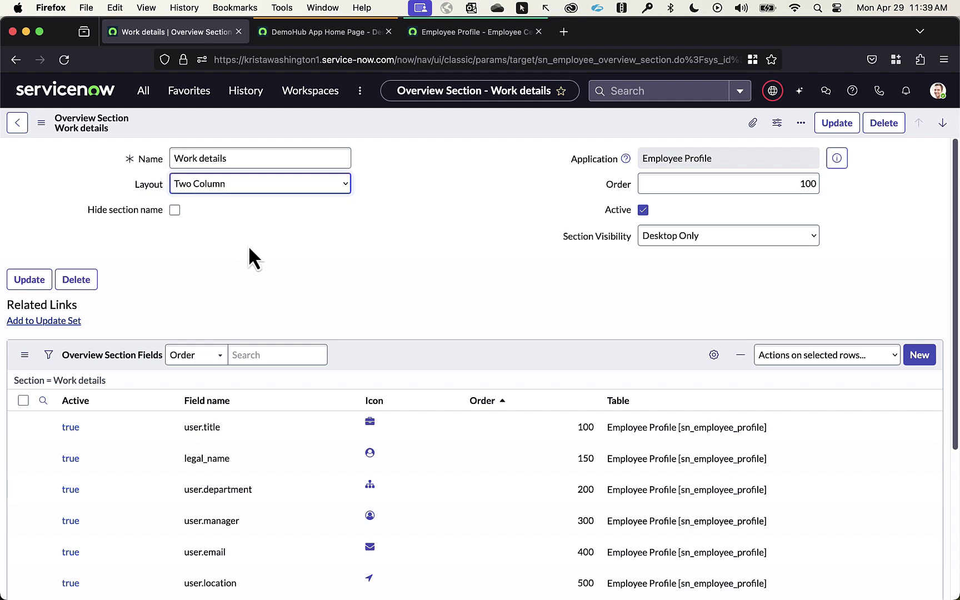
pyautogui.click(672, 239)
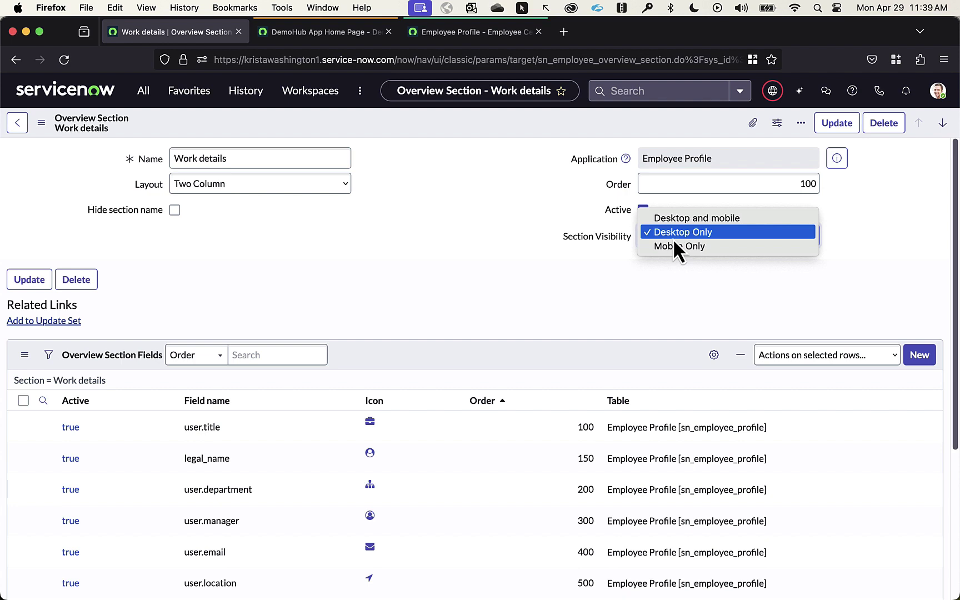
pyautogui.click(672, 240)
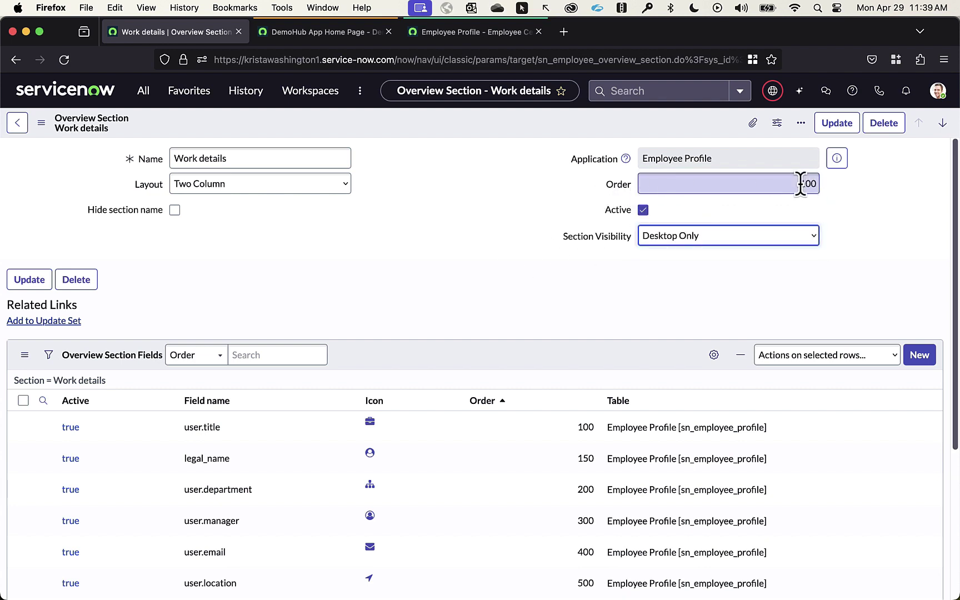
pyautogui.scroll(-1, 463, 264)
pyautogui.scroll(-5, 463, 261)
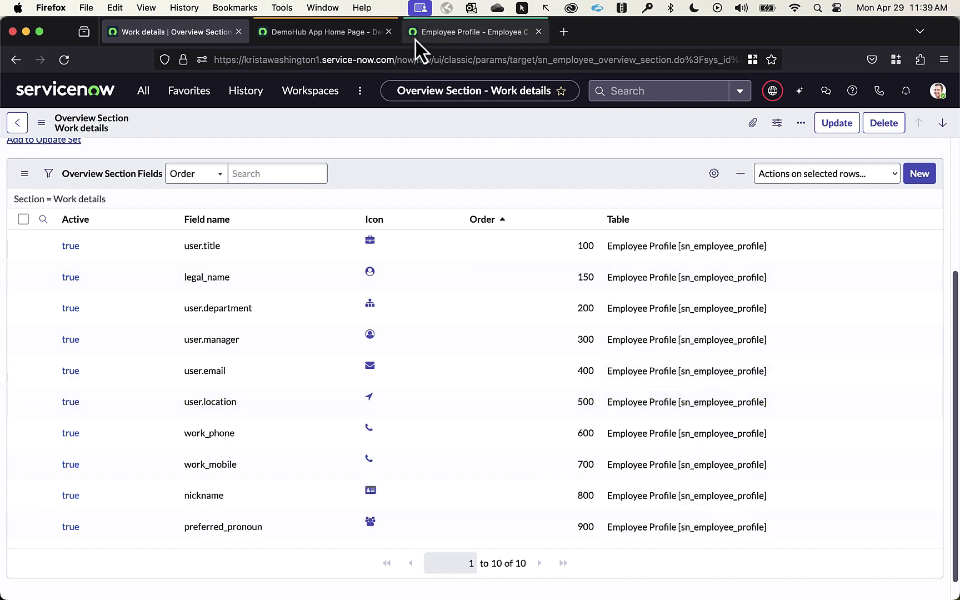
pyautogui.click(433, 34)
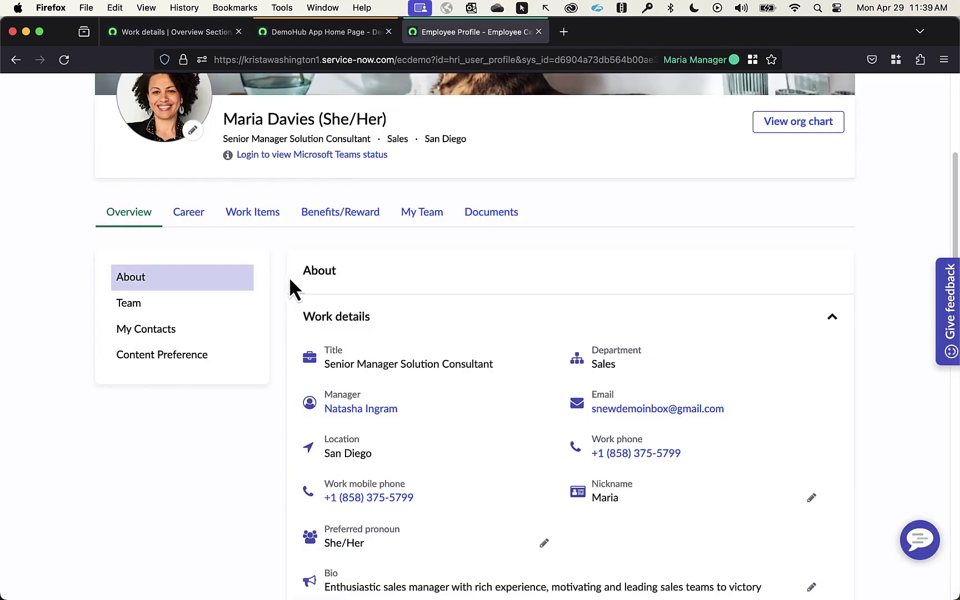
# Step: Highlight the profile's Overview tab, Work details heading, its fields and the other profile tabs
pyautogui.click(98, 204)
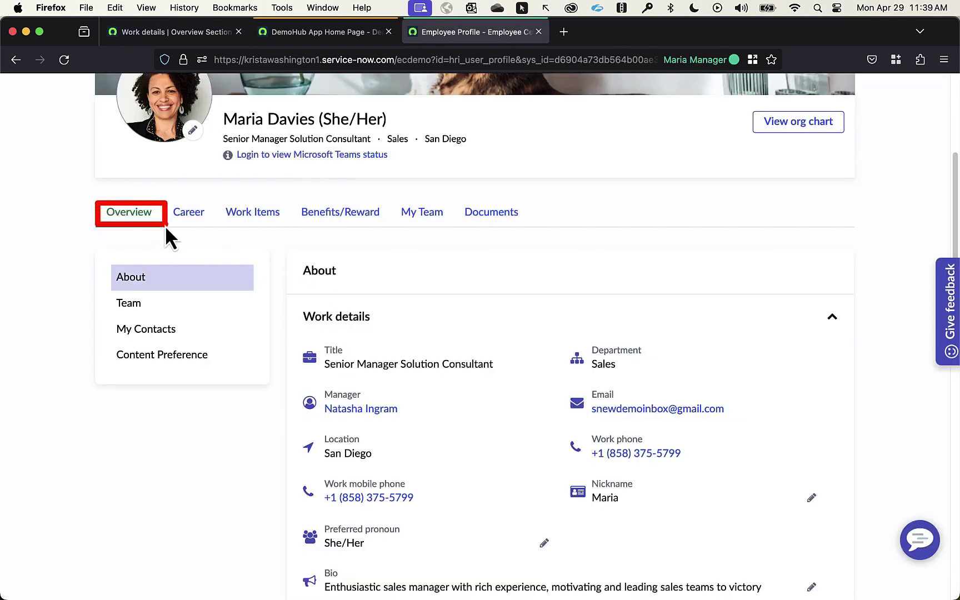
pyautogui.click(293, 311)
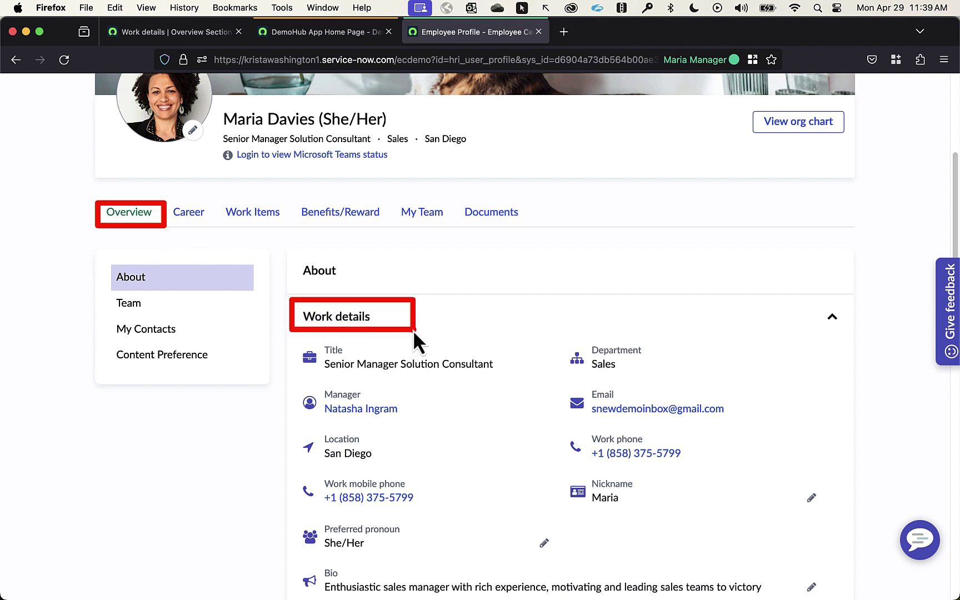
pyautogui.scroll(-2, 414, 333)
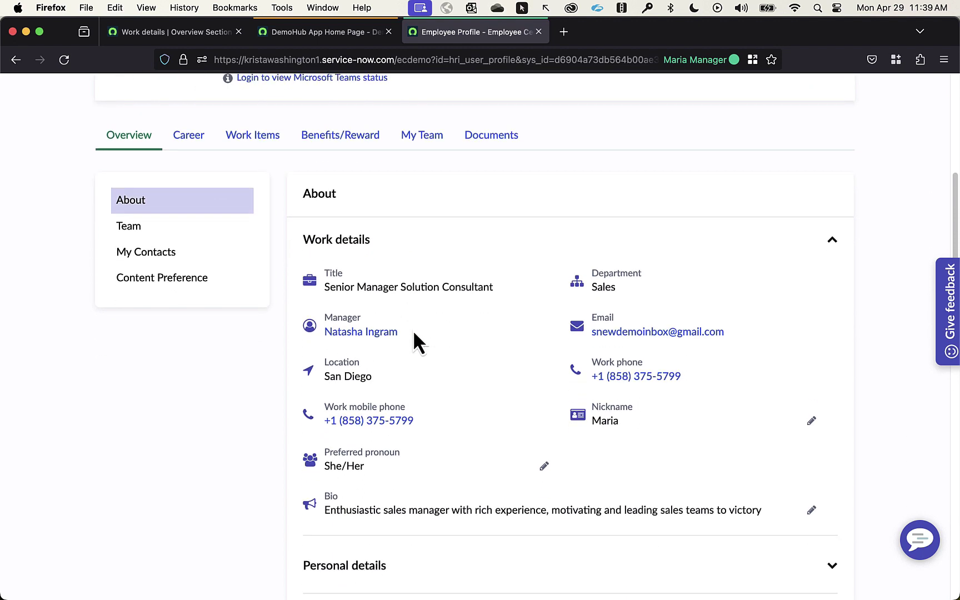
pyautogui.moveTo(287, 251); pyautogui.dragTo(859, 532)
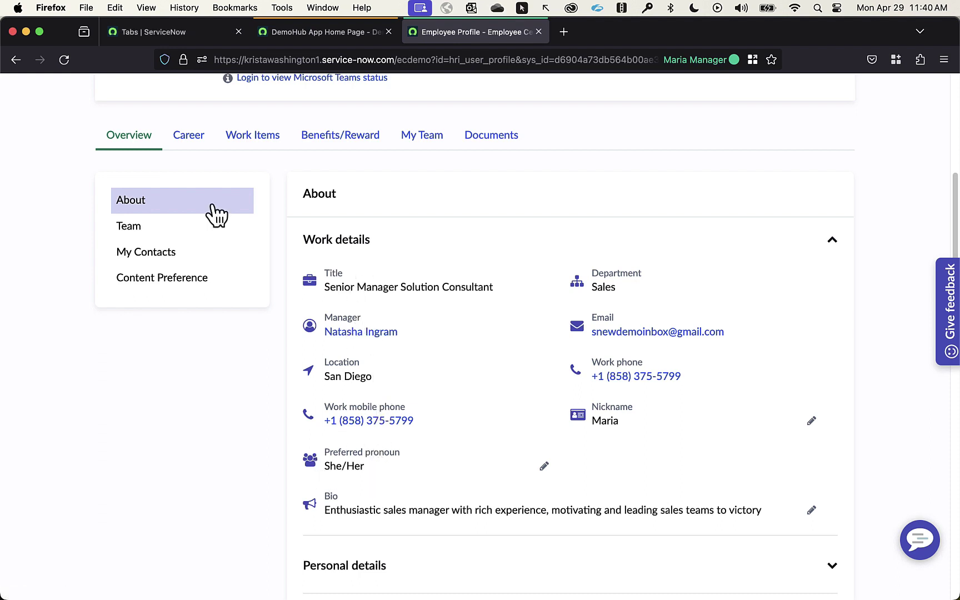
pyautogui.moveTo(162, 117); pyautogui.dragTo(542, 152)
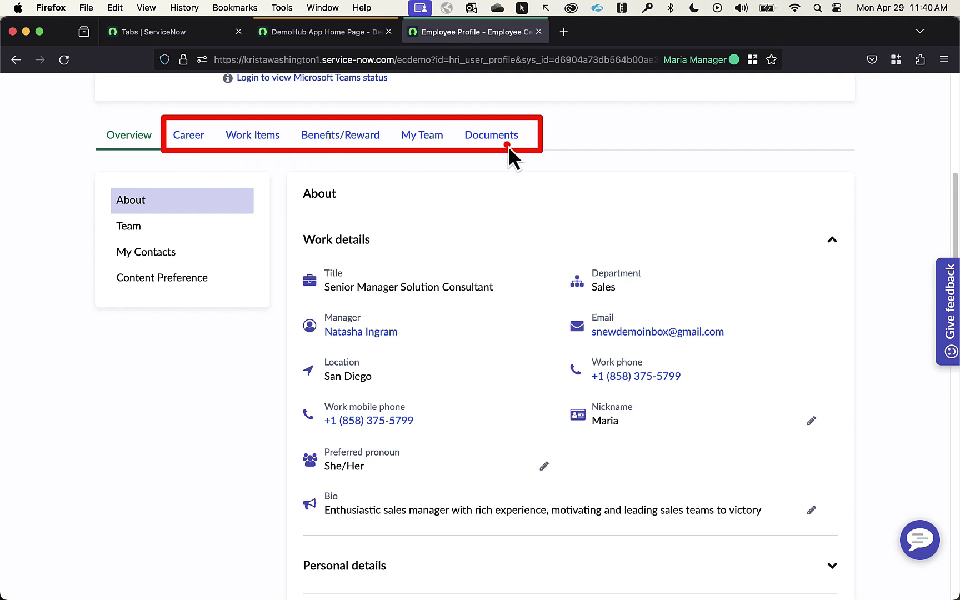
# Step: Go to the profile Tabs list and open the Benefits/Reward tab record
pyautogui.click(133, 32)
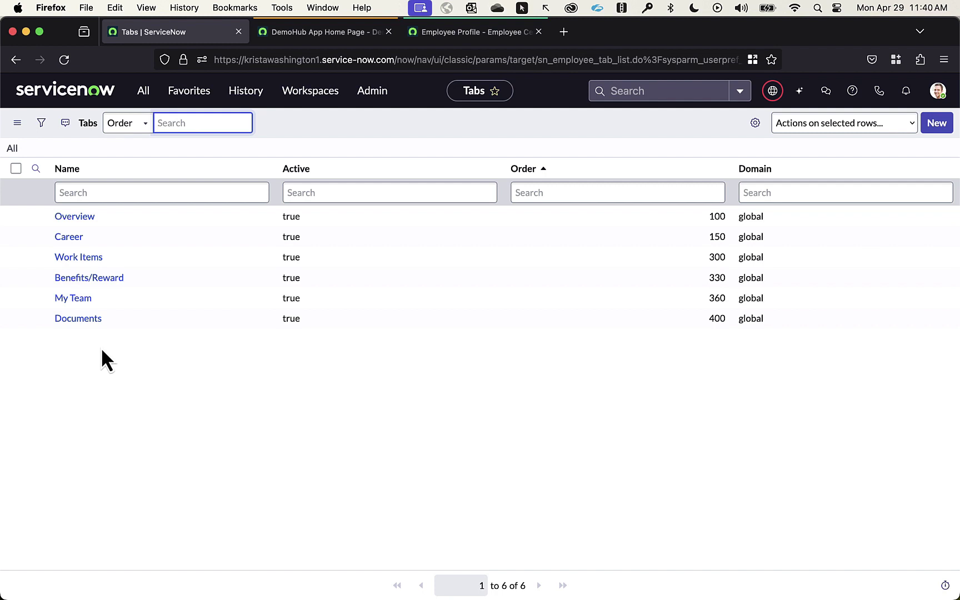
pyautogui.click(89, 277)
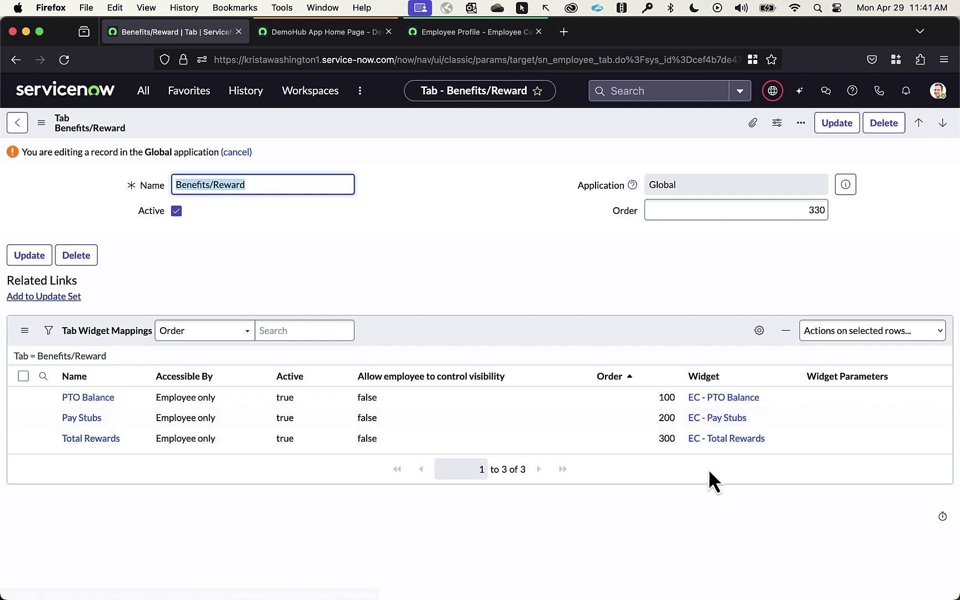
# Step: Open the PTO Balance widget mapping and set Accessible By to User Criteria
pyautogui.click(88, 396)
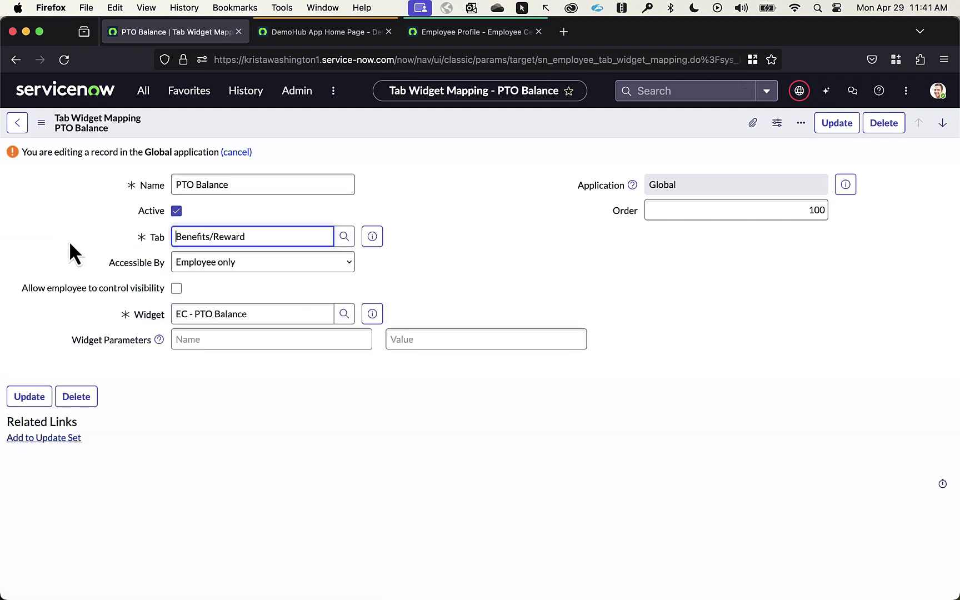
pyautogui.click(242, 266)
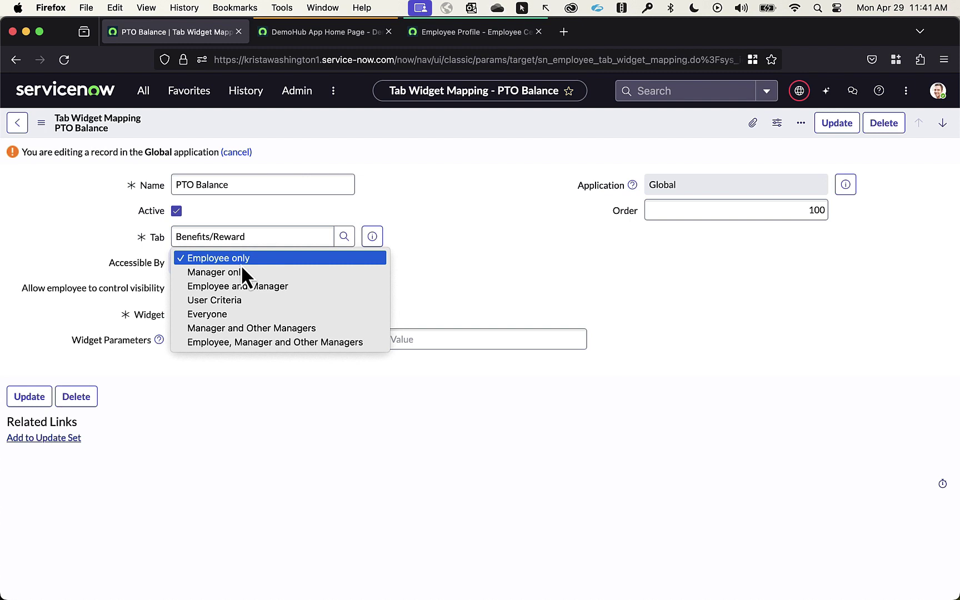
pyautogui.click(228, 300)
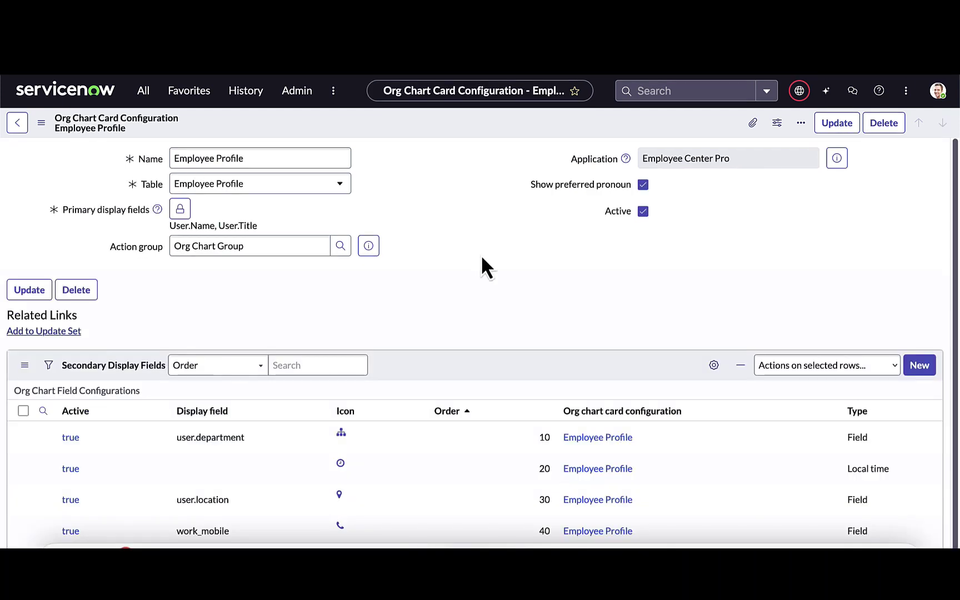
pyautogui.moveTo(39, 193)
pyautogui.mouseDown()
pyautogui.moveTo(267, 231)
pyautogui.moveTo(263, 223)
pyautogui.mouseUp()
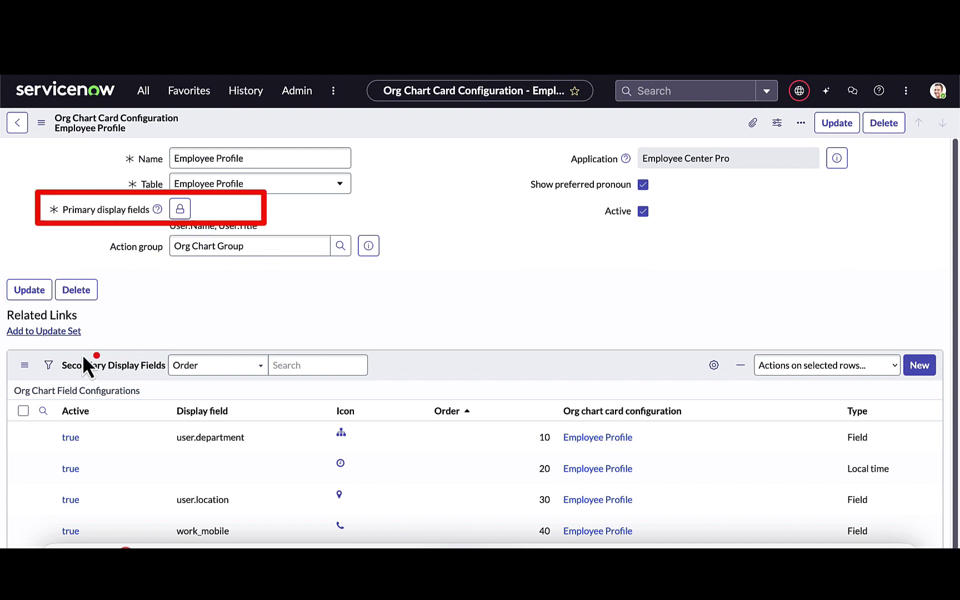
pyautogui.moveTo(69, 354); pyautogui.dragTo(186, 386)
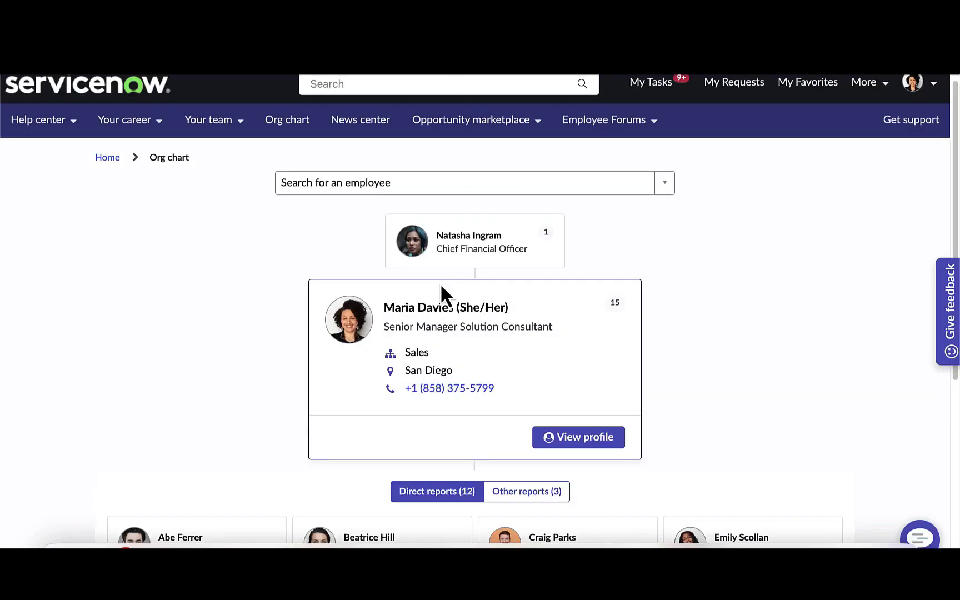
pyautogui.scroll(-4, 439, 289)
pyautogui.moveTo(285, 329); pyautogui.dragTo(472, 403)
pyautogui.moveTo(478, 325); pyautogui.dragTo(660, 400)
pyautogui.moveTo(367, 153); pyautogui.dragTo(591, 224)
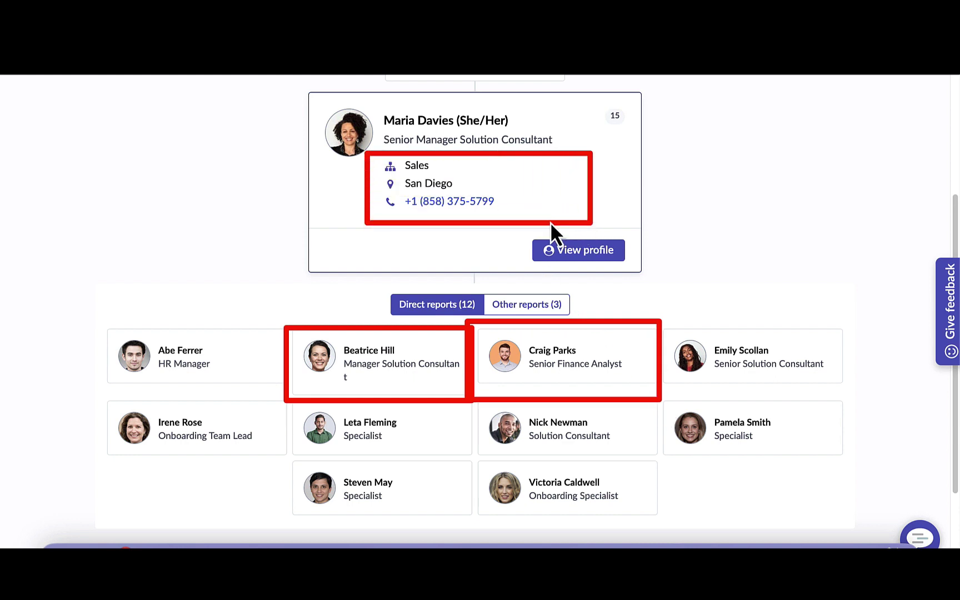
pyautogui.click(743, 380)
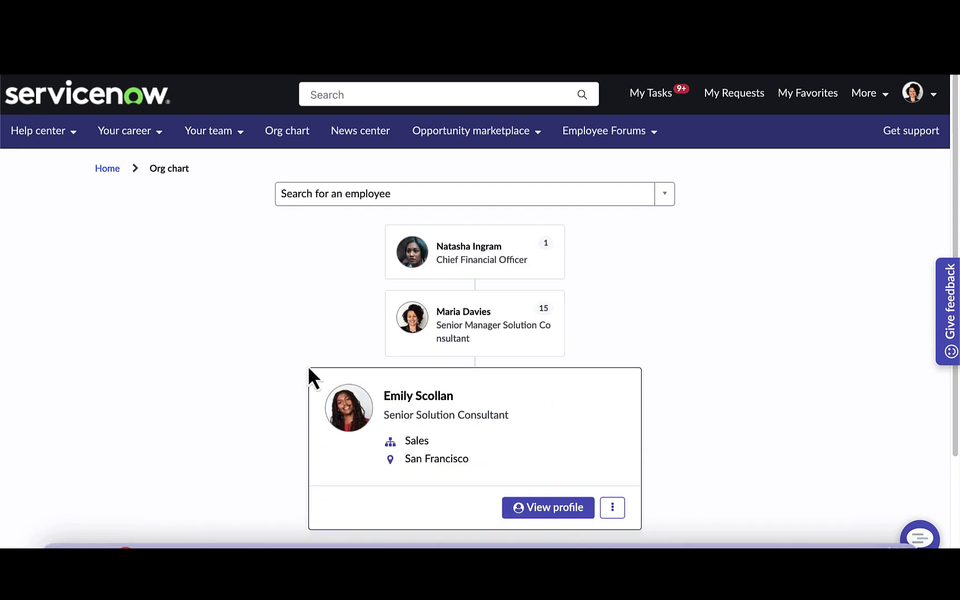
pyautogui.moveTo(306, 366)
pyautogui.mouseDown()
pyautogui.moveTo(588, 493)
pyautogui.moveTo(605, 478)
pyautogui.moveTo(639, 481)
pyautogui.mouseUp()
pyautogui.moveTo(576, 490); pyautogui.dragTo(642, 525)
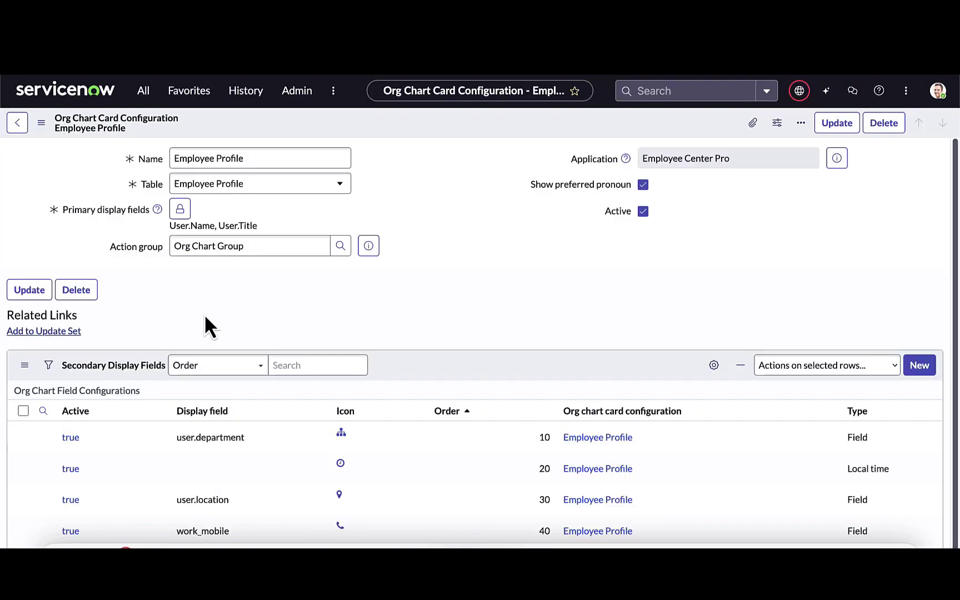
# Step: Review the primary display fields, including Background banner, and the secondary fields' Icon column
pyautogui.click(179, 209)
pyautogui.click(206, 223)
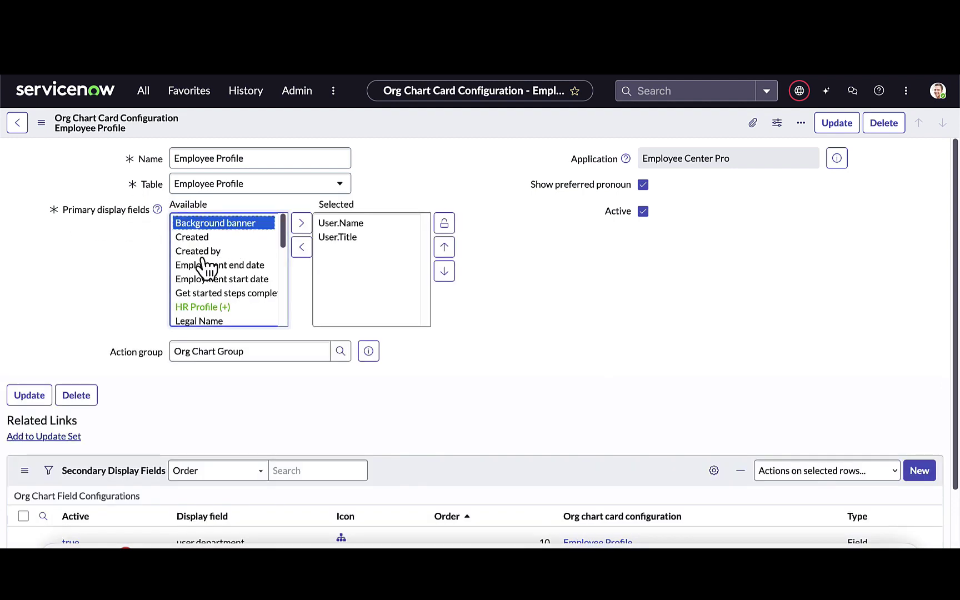
pyautogui.scroll(-4, 206, 258)
pyautogui.scroll(1, 210, 254)
pyautogui.scroll(-2, 213, 261)
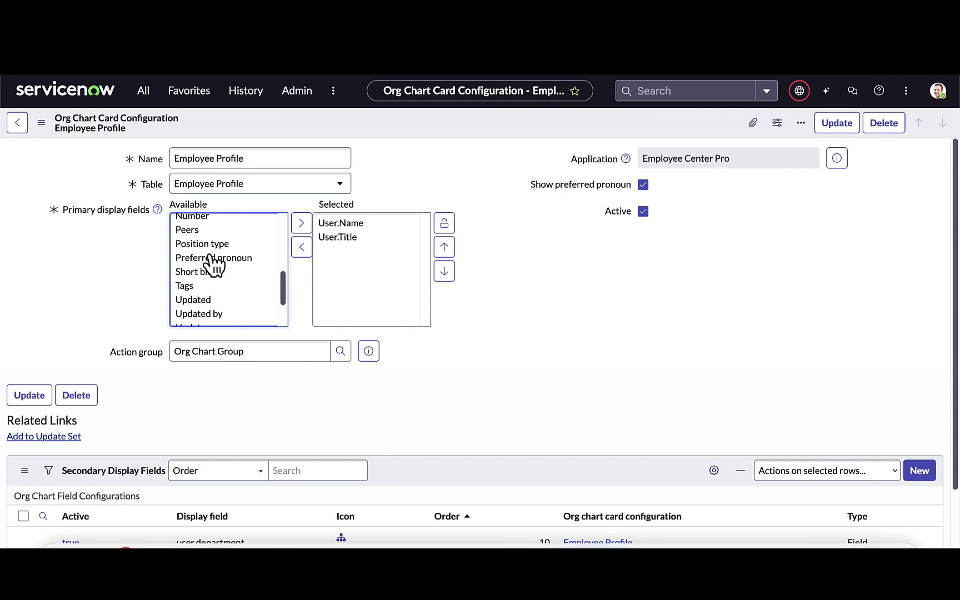
pyautogui.scroll(-3, 110, 350)
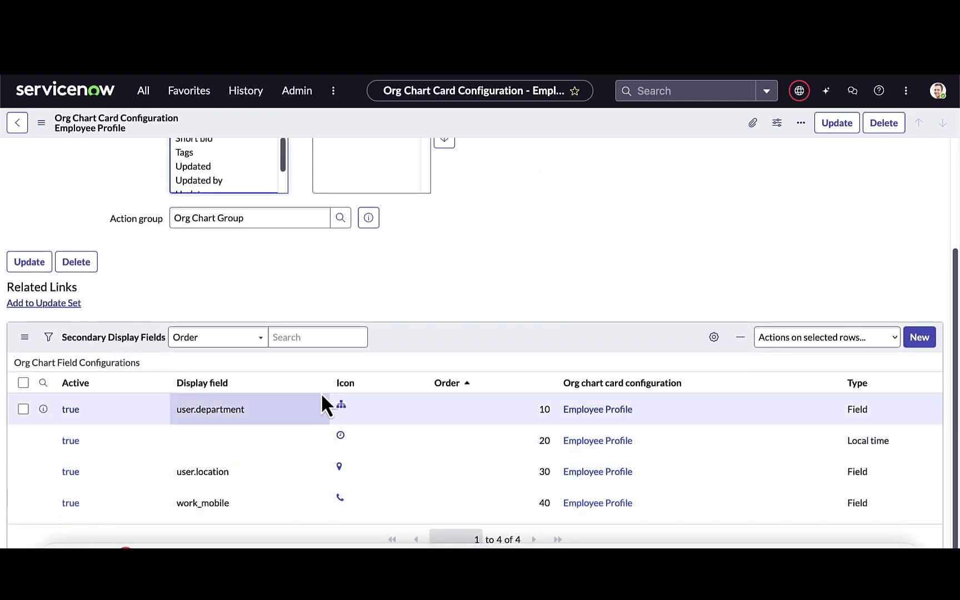
pyautogui.moveTo(311, 370)
pyautogui.mouseDown()
pyautogui.moveTo(365, 440)
pyautogui.moveTo(390, 519)
pyautogui.mouseUp()
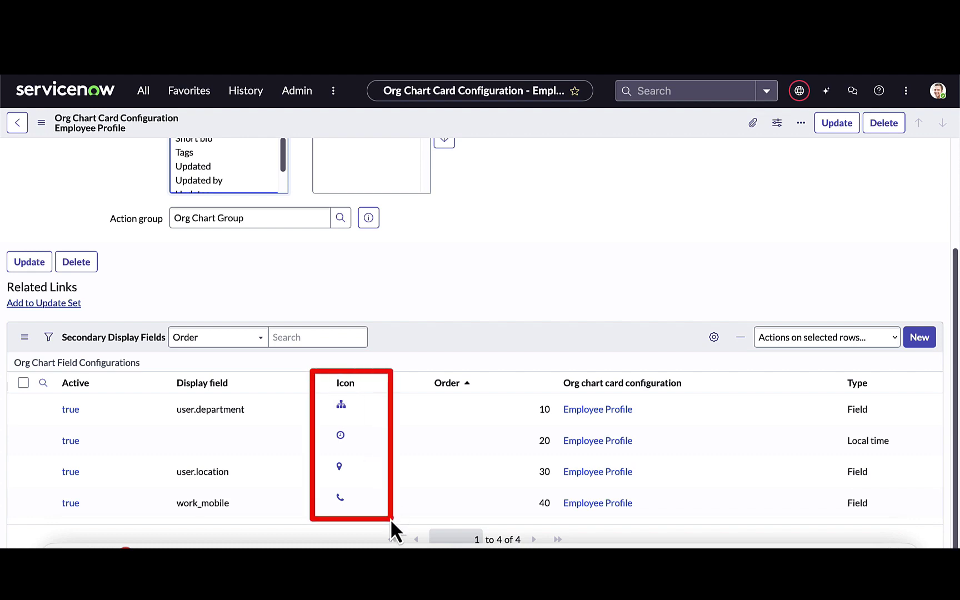
pyautogui.scroll(1, 150, 256)
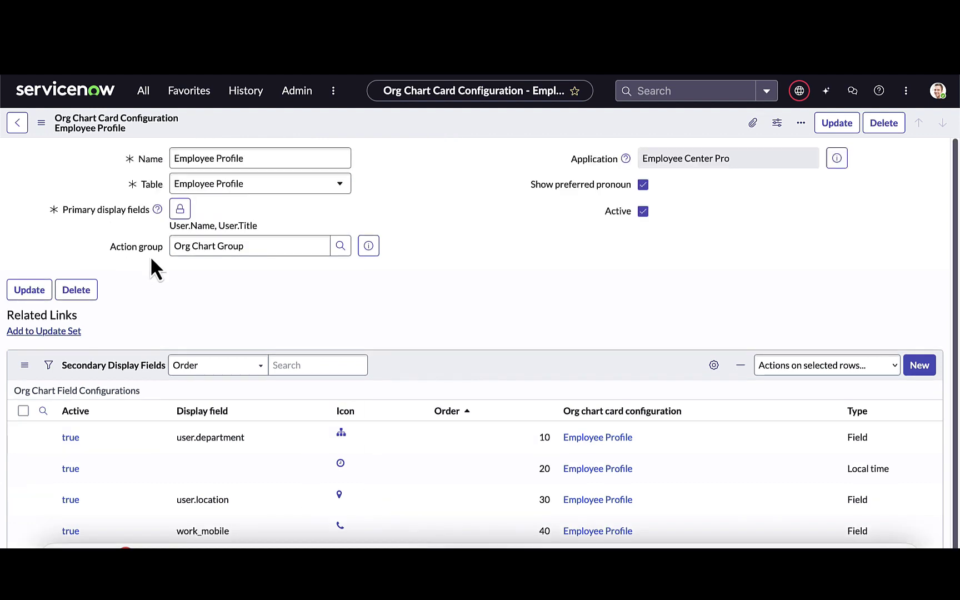
# Step: Open the full Org Chart Group action group record from its reference preview
pyautogui.click(188, 254)
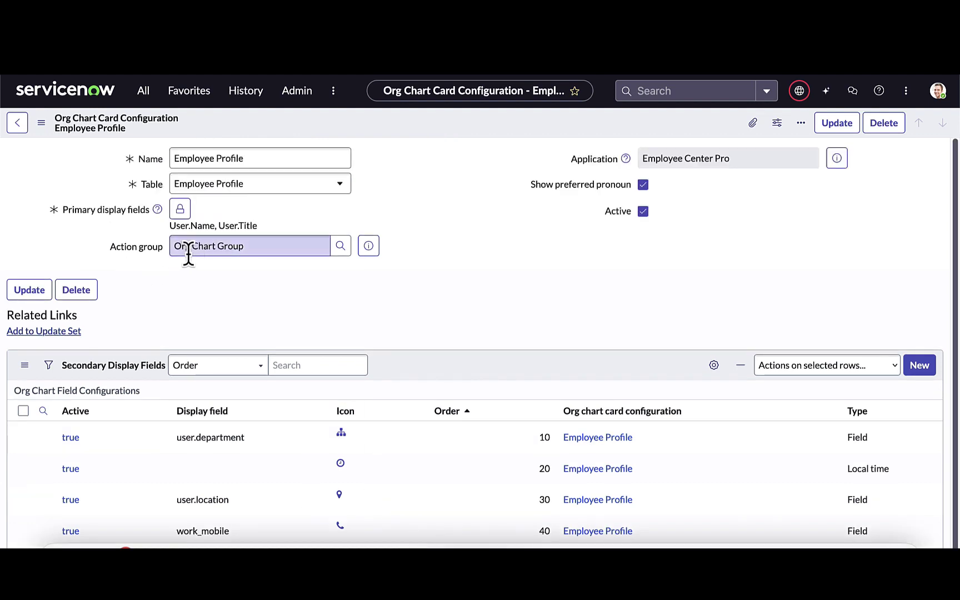
pyautogui.click(368, 245)
pyautogui.click(572, 281)
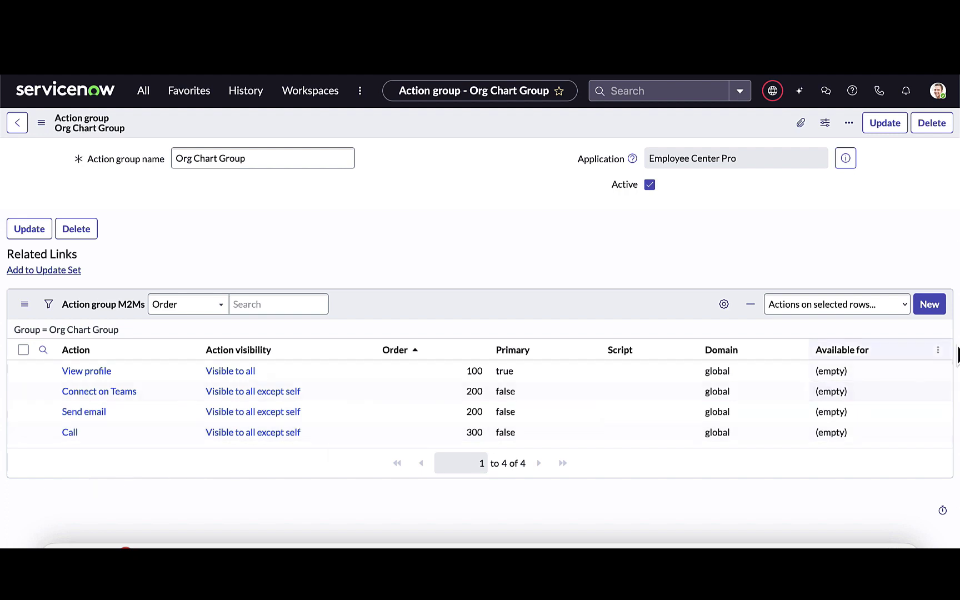
# Step: Outline the Action and Action visibility columns, then start a new action entry
pyautogui.moveTo(45, 341)
pyautogui.mouseDown()
pyautogui.moveTo(177, 408)
pyautogui.moveTo(185, 450)
pyautogui.mouseUp()
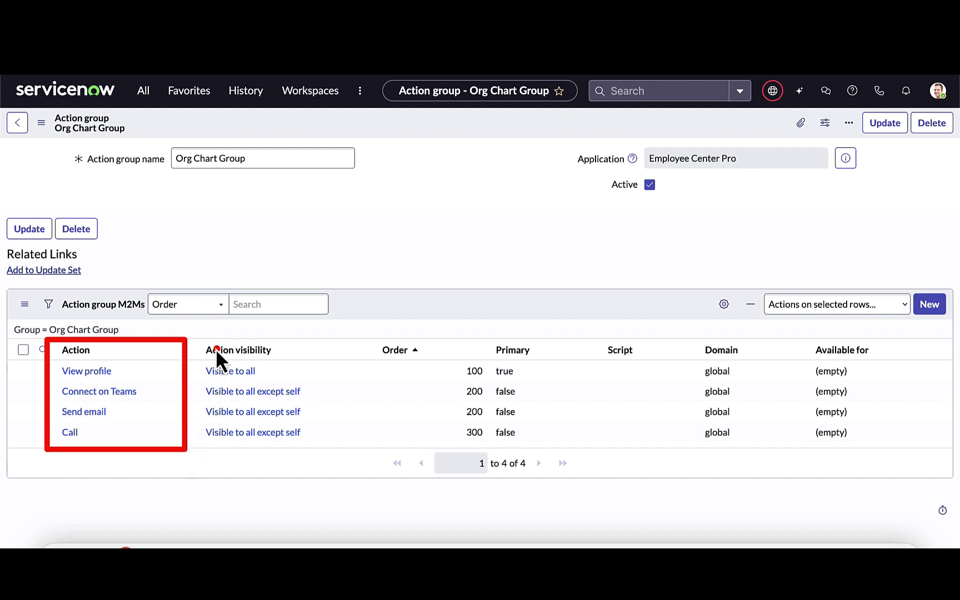
pyautogui.moveTo(188, 340); pyautogui.dragTo(335, 451)
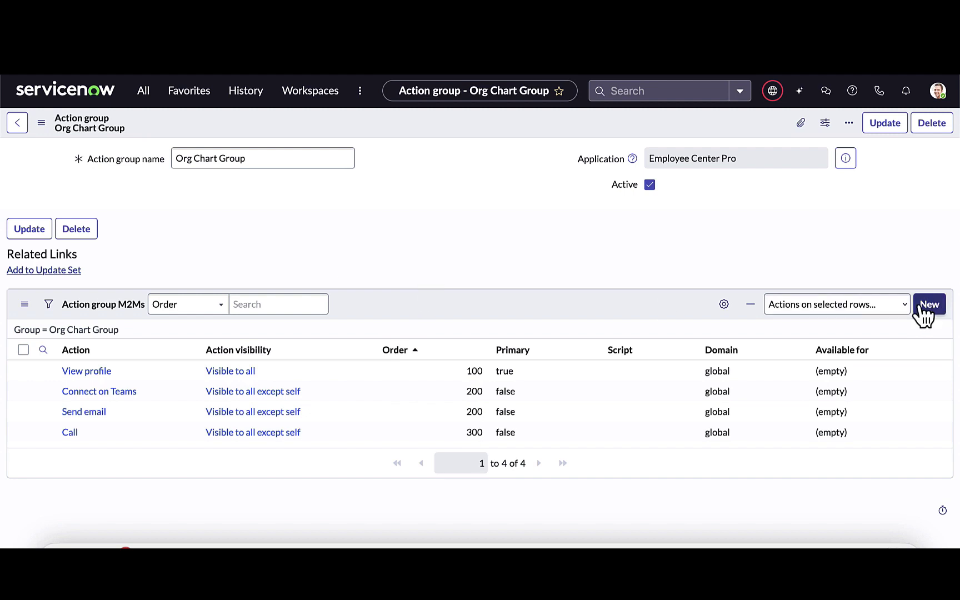
pyautogui.click(931, 310)
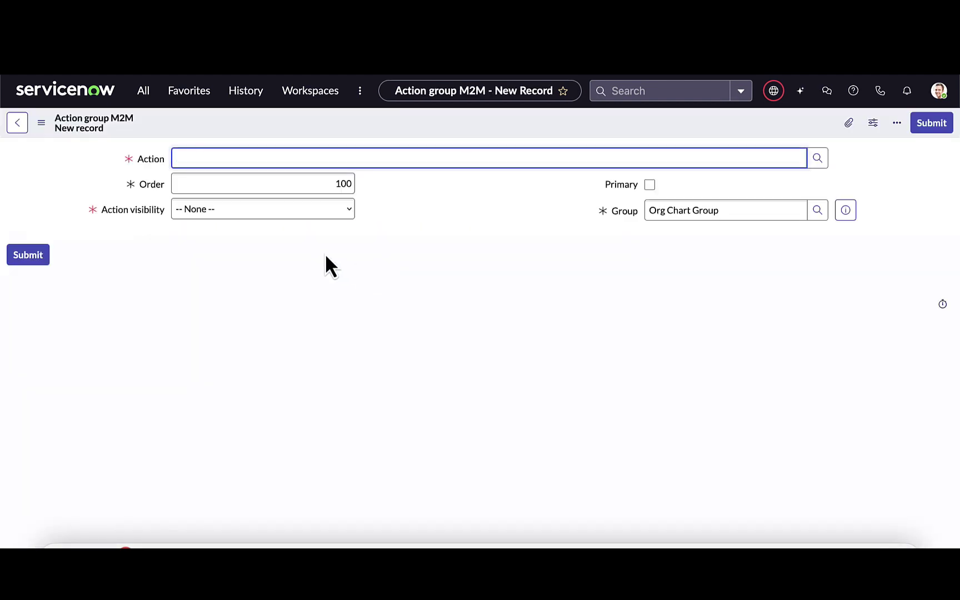
# Step: Open the Actions lookup for the new entry and page to records 21–40 of 91
pyautogui.click(817, 158)
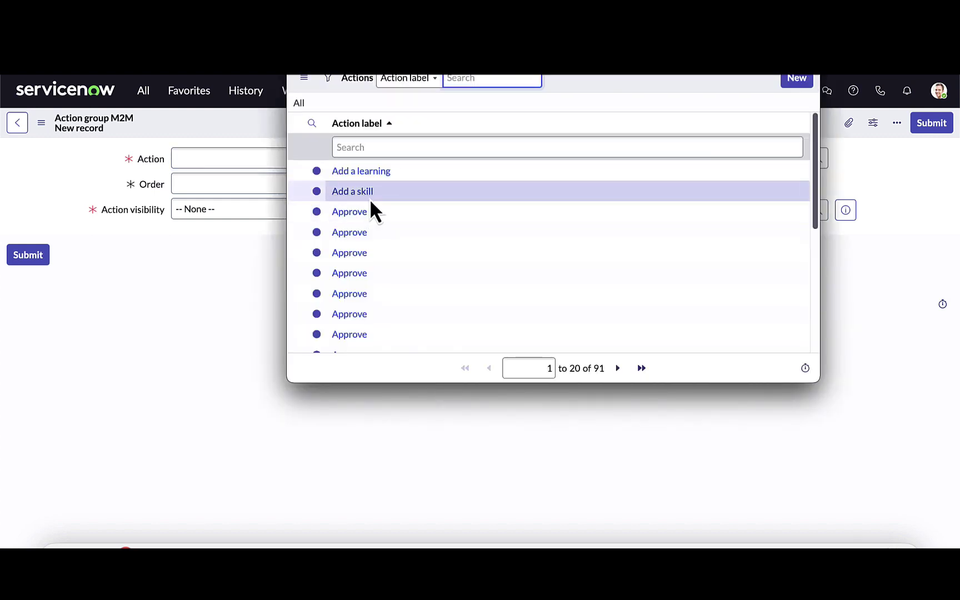
pyautogui.scroll(-3, 382, 205)
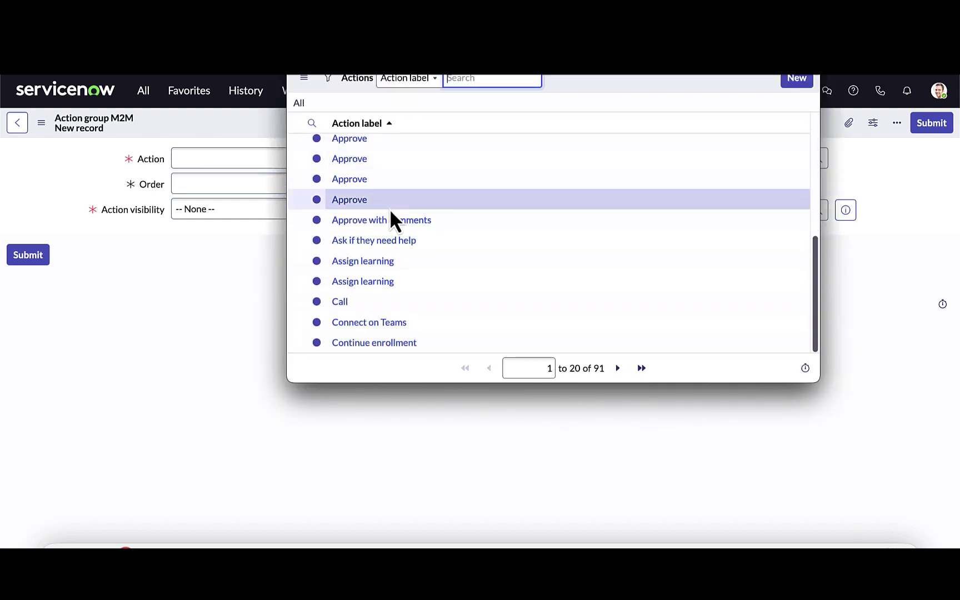
pyautogui.click(618, 368)
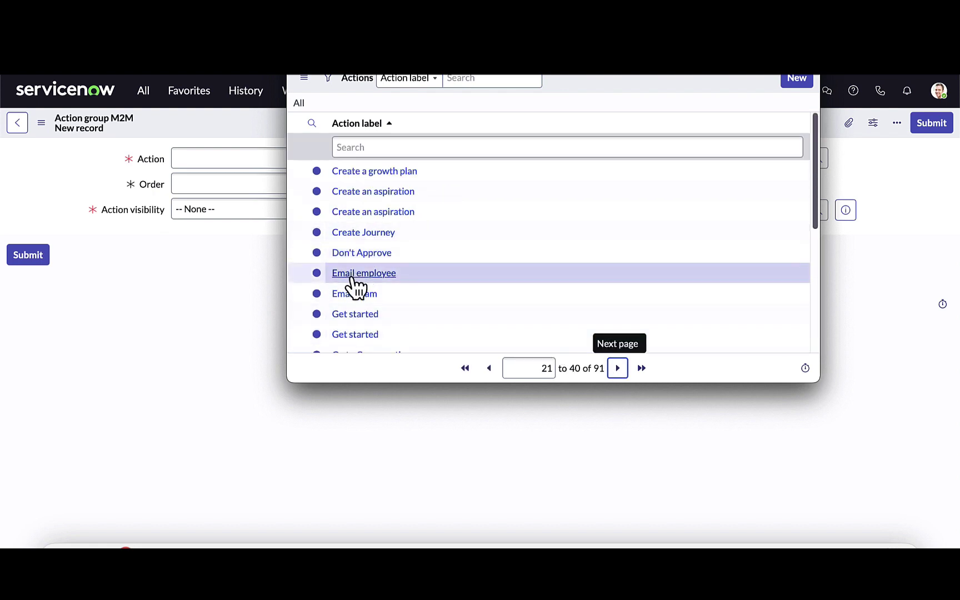
pyautogui.scroll(-5, 381, 292)
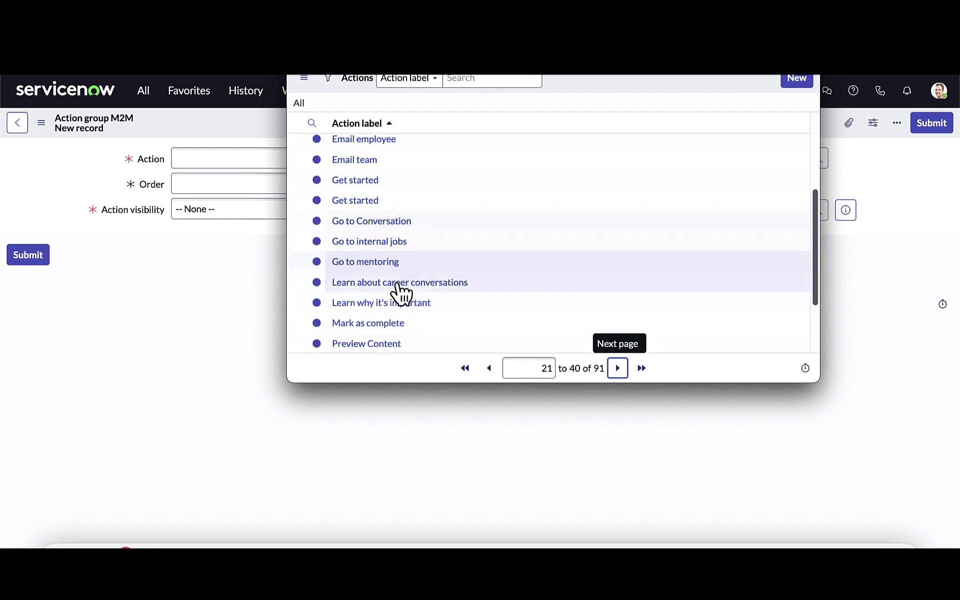